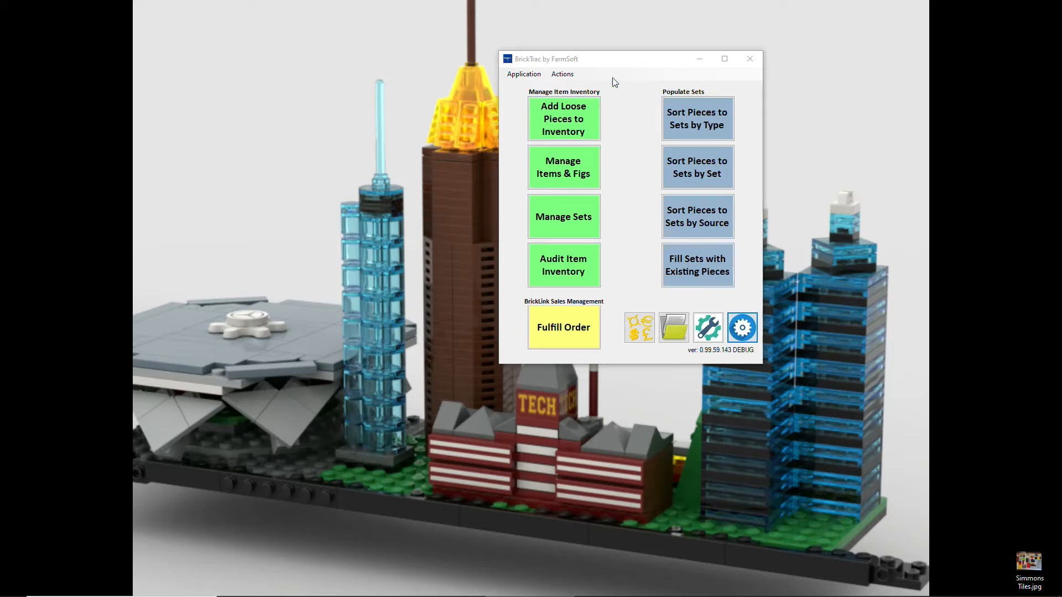
In BrickTrac, open Add Loose Items from the Actions > Manage Collection menu.
{"action": "left_click", "coordinate": [622, 65]}
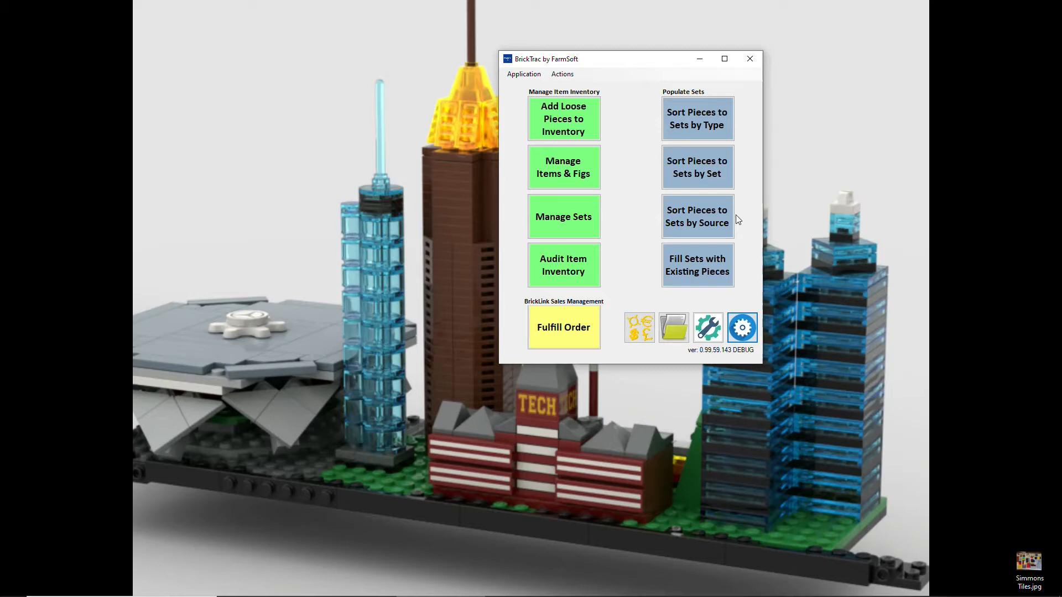
{"action": "left_click", "coordinate": [562, 74]}
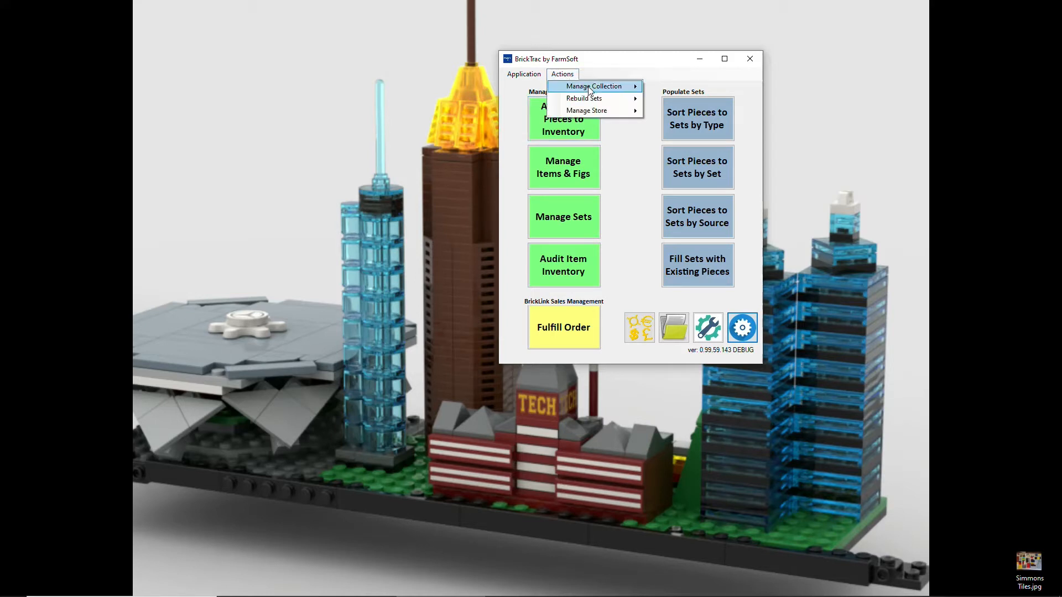
{"action": "mouse_move", "coordinate": [590, 92]}
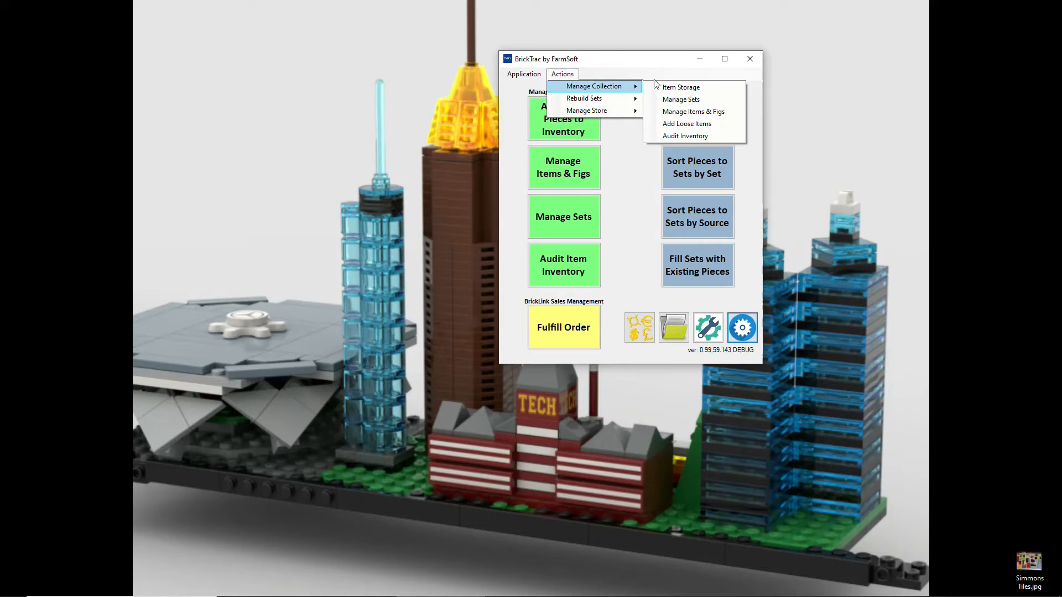
{"action": "left_click", "coordinate": [695, 124]}
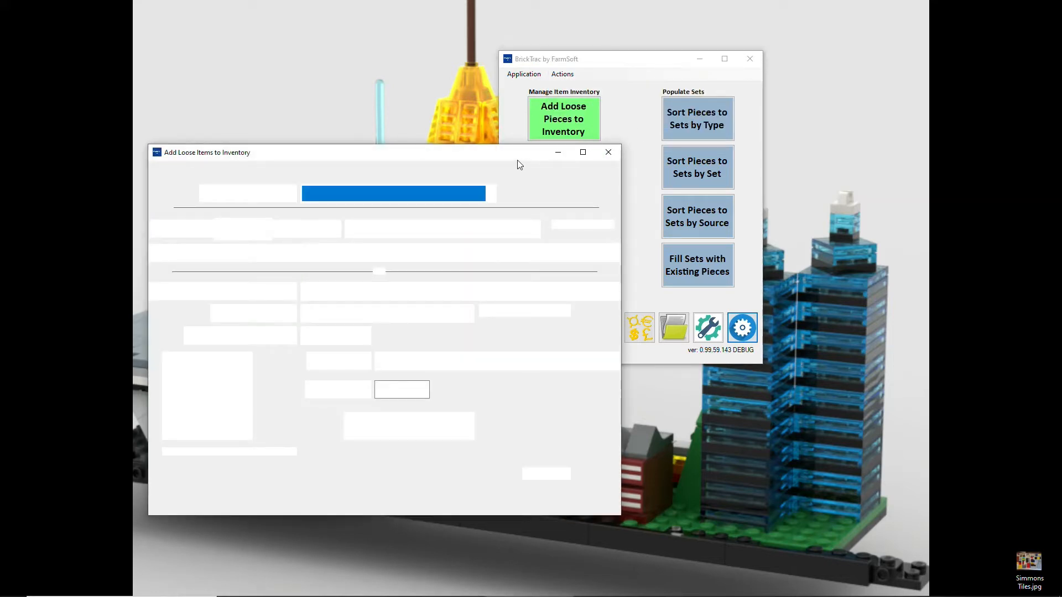
Choose the 04/19/2021 23lb Simmons Lot batch and bring up the Simmons Tiles.jpg photo.
{"action": "left_click_drag", "start_coordinate": [519, 163], "coordinate": [641, 163]}
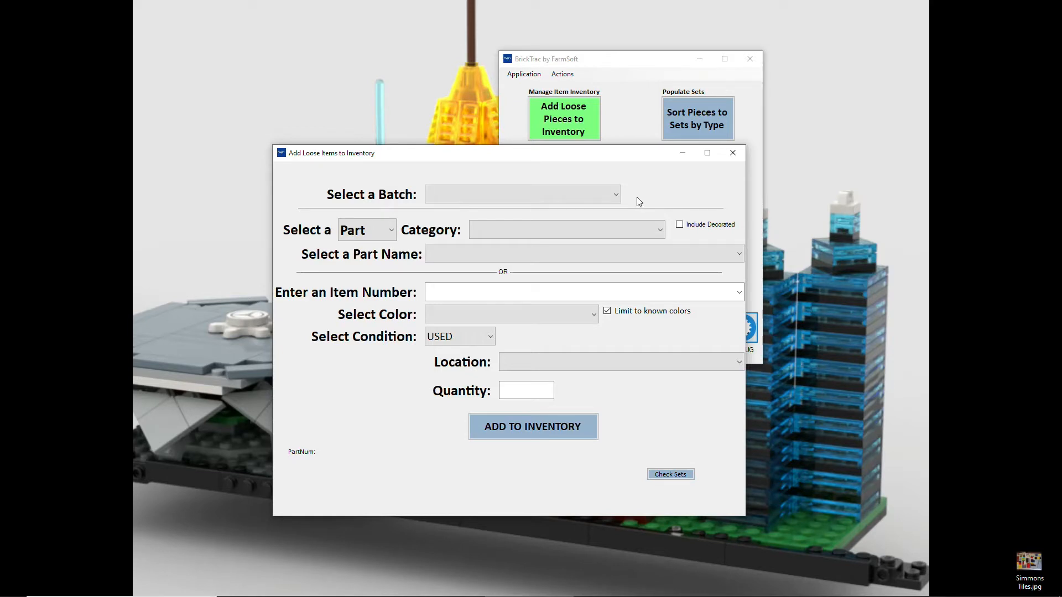
{"action": "left_click", "coordinate": [558, 197]}
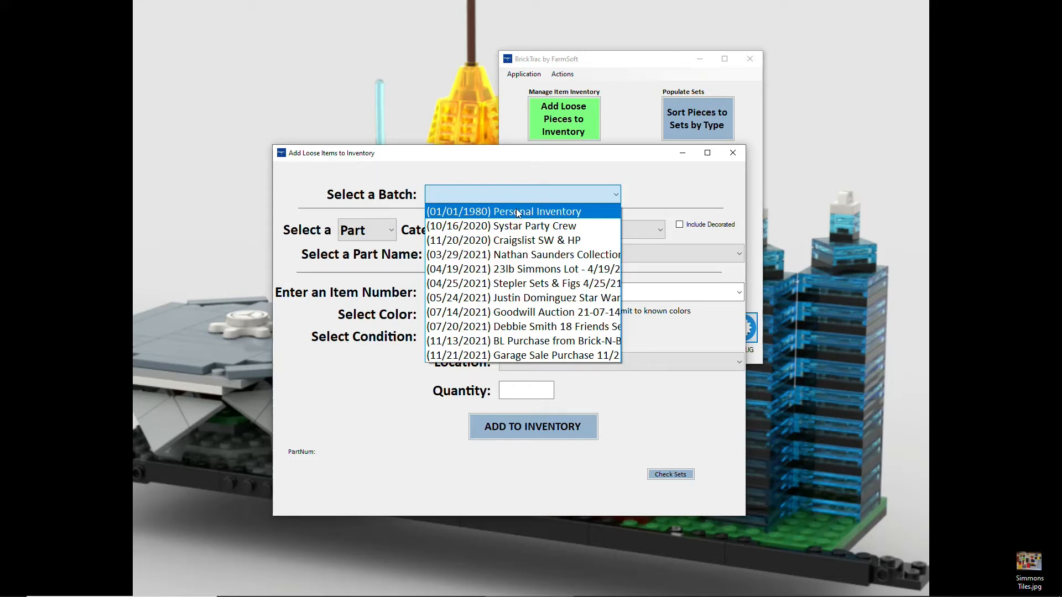
{"action": "left_click", "coordinate": [527, 269]}
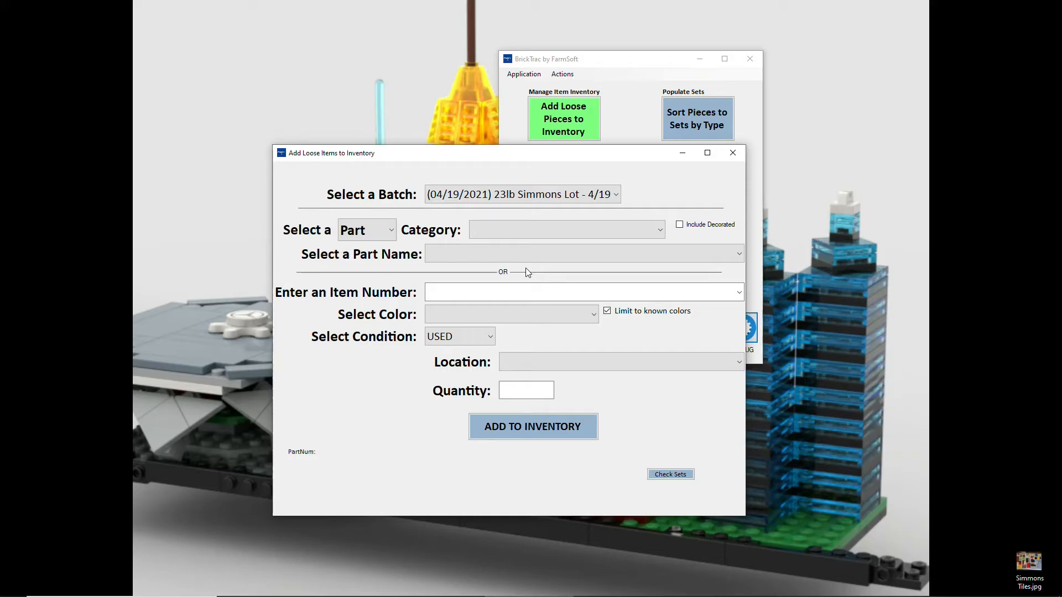
{"action": "left_click", "coordinate": [352, 589]}
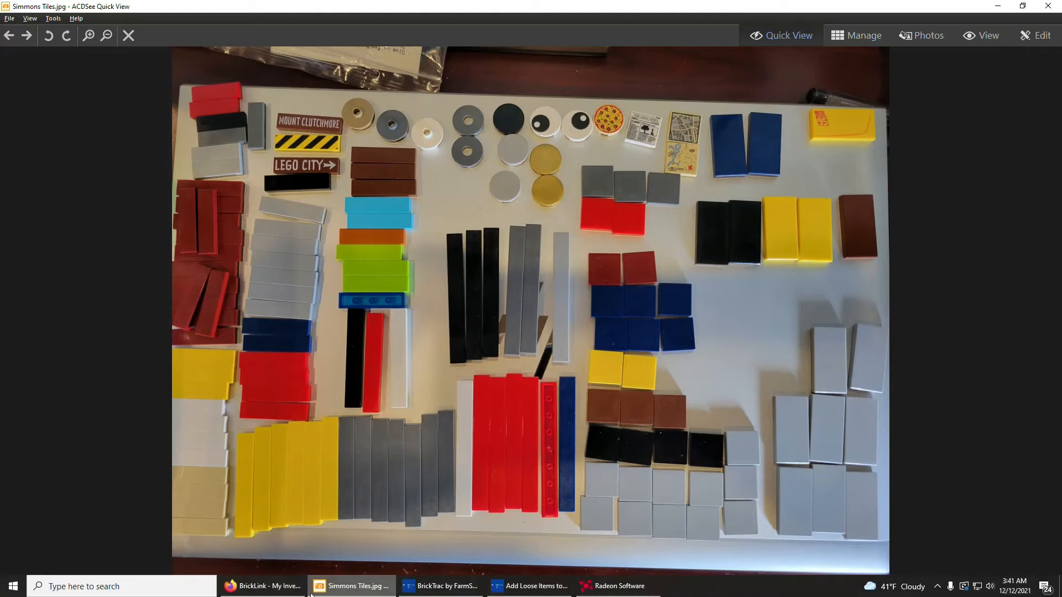
Review the 3068b lots in BrickLink's My Inventory, then return to the Add Loose Items form.
{"action": "left_click", "coordinate": [270, 589]}
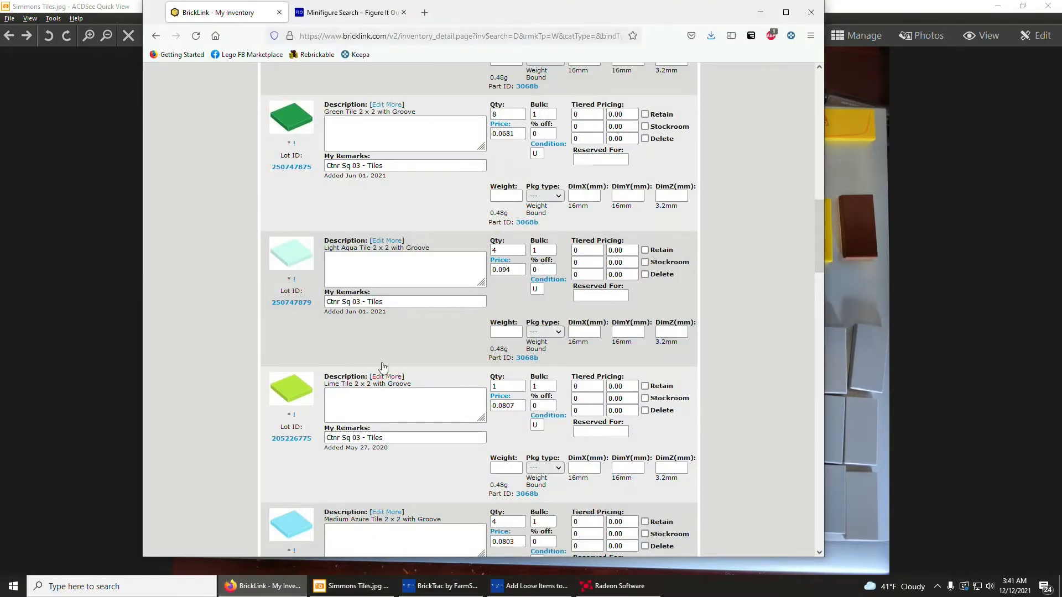
{"action": "scroll", "coordinate": [596, 165], "scroll_direction": "up", "scroll_amount": 15}
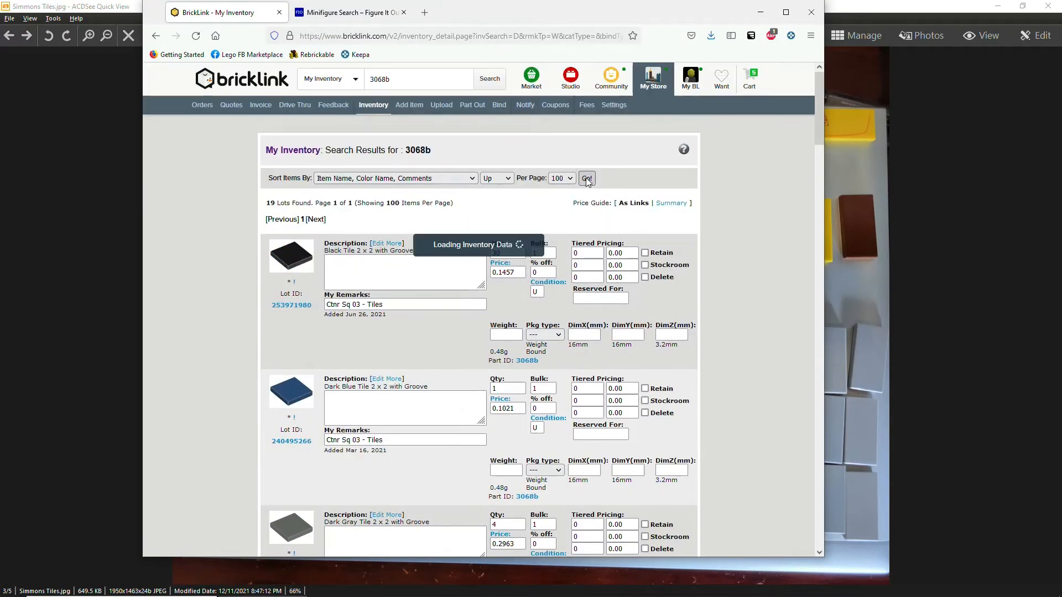
{"action": "scroll", "coordinate": [427, 284], "scroll_direction": "down", "scroll_amount": 15}
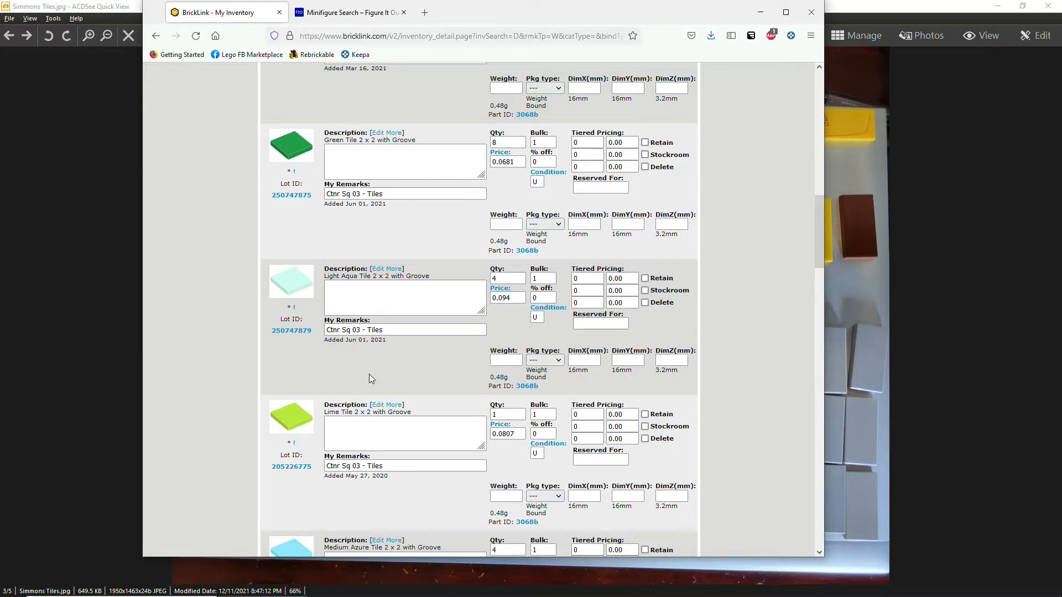
{"action": "mouse_move", "coordinate": [389, 593]}
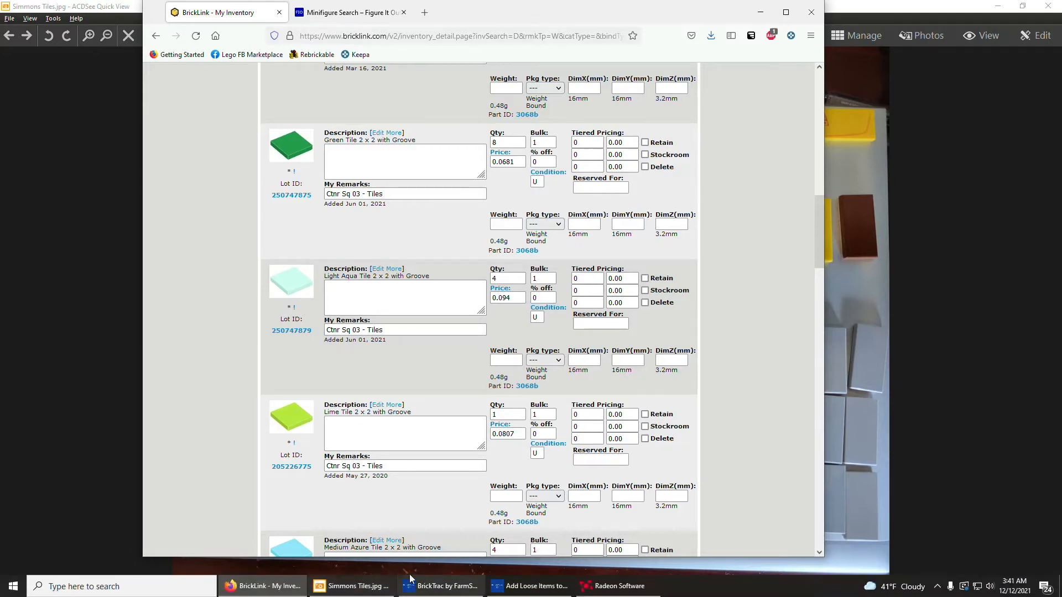
{"action": "left_click", "coordinate": [520, 587]}
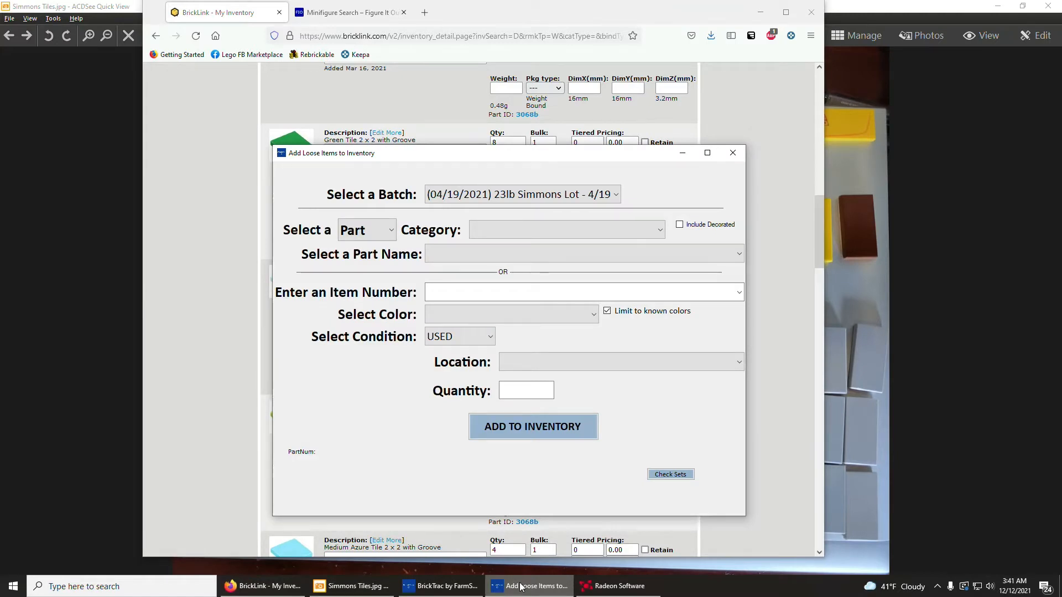
Keep Part as the item type and set the category to Tile.
{"action": "left_click", "coordinate": [364, 237]}
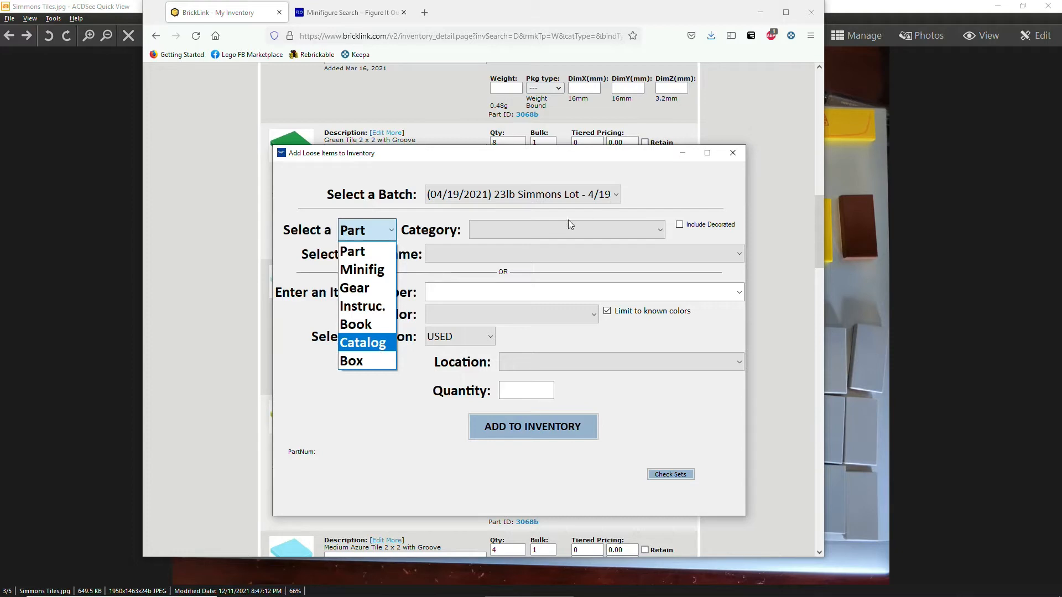
{"action": "left_click", "coordinate": [553, 231]}
{"action": "left_click", "coordinate": [552, 235]}
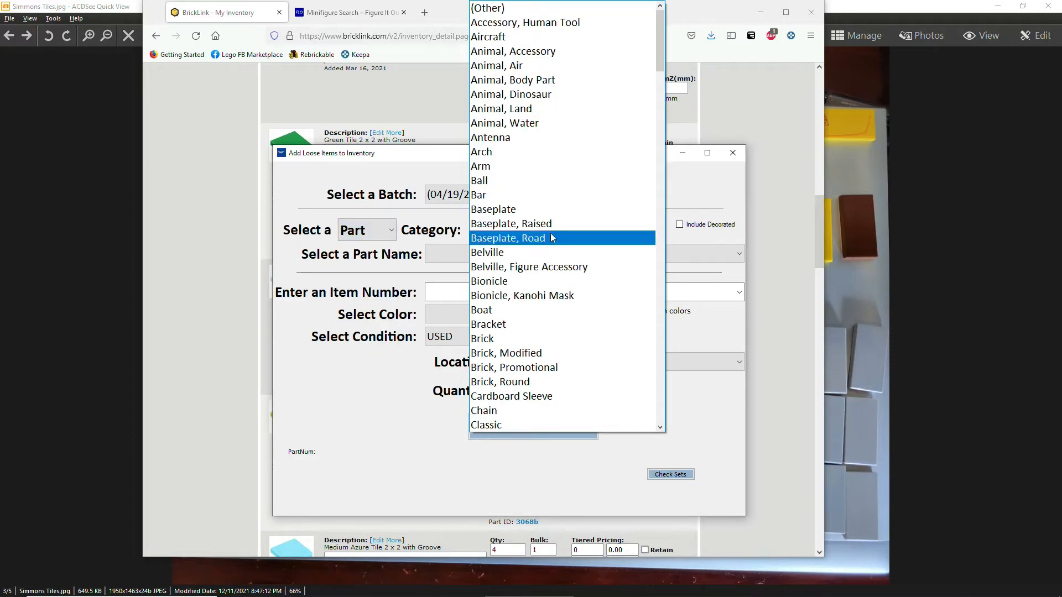
{"action": "scroll", "coordinate": [554, 203], "scroll_direction": "down", "scroll_amount": 5}
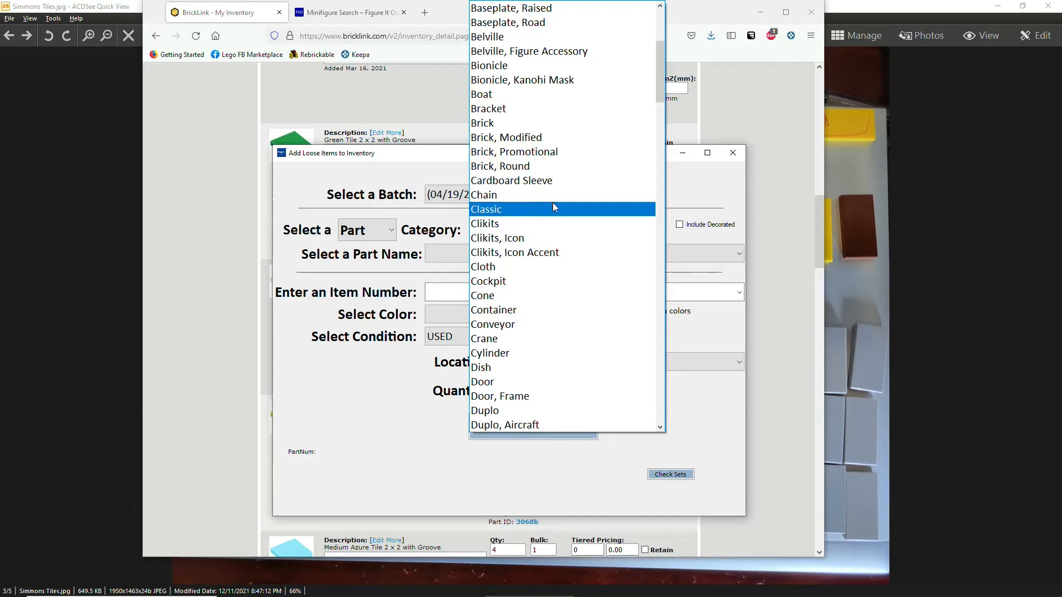
{"action": "type", "text": "tile"}
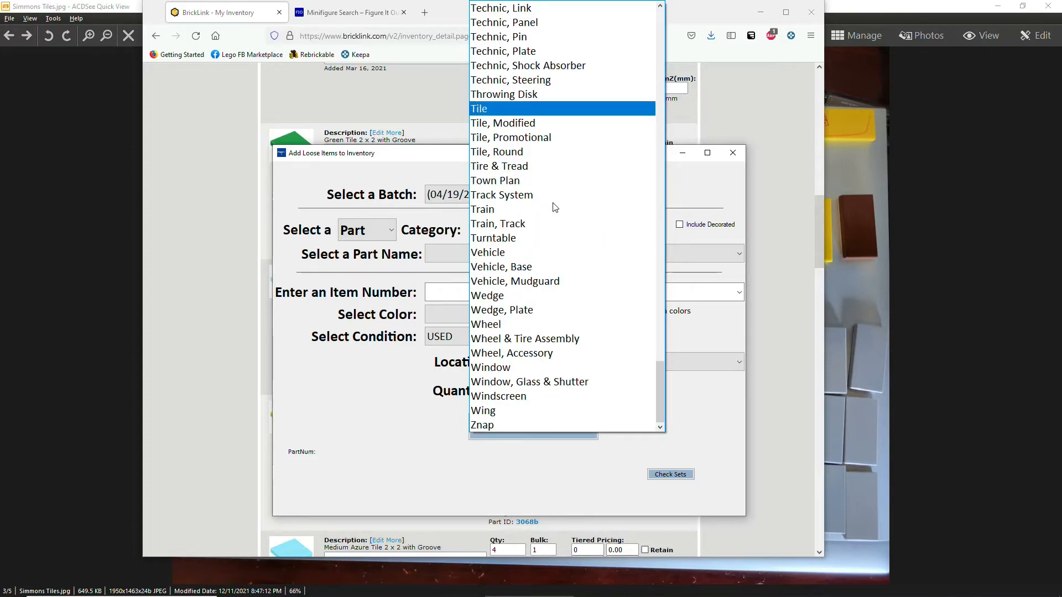
{"action": "key", "text": "Return"}
{"action": "key", "text": "Tab"}
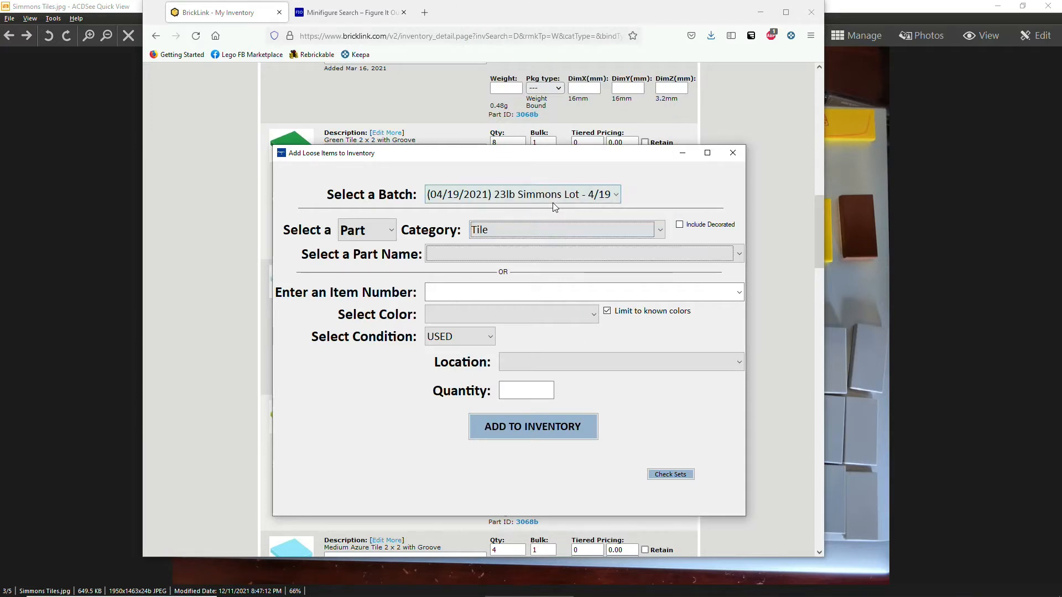
Turn Include Decorated on and back off, then list the plain Tile part names.
{"action": "left_click", "coordinate": [574, 255]}
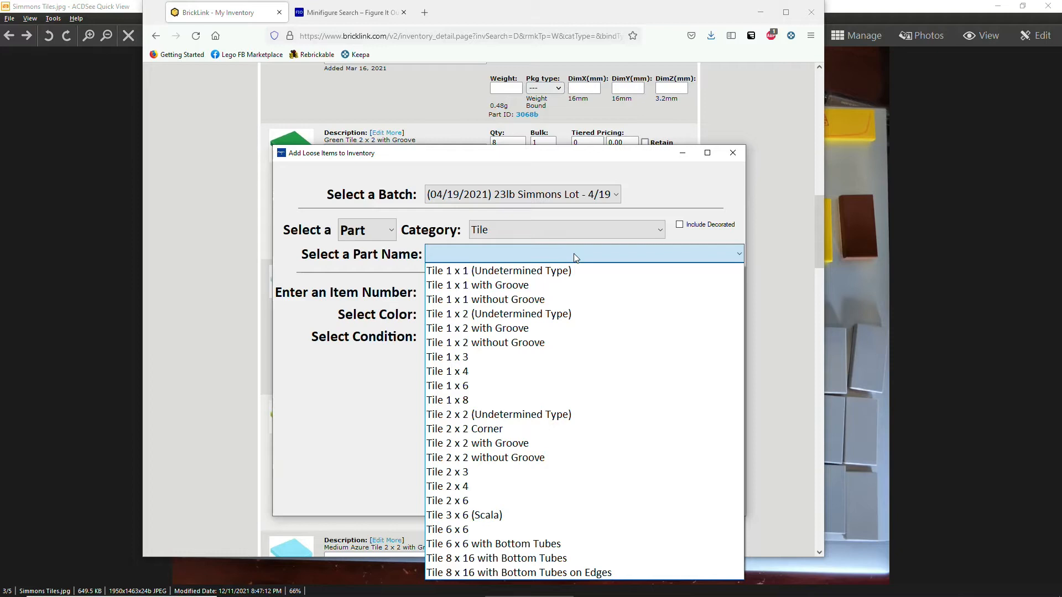
{"action": "left_click", "coordinate": [681, 230]}
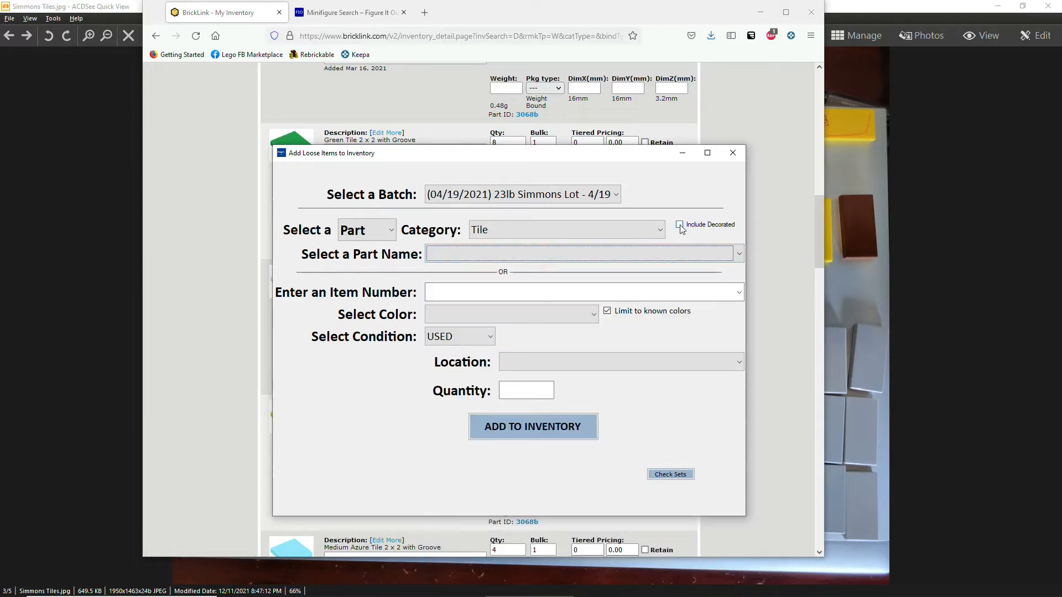
{"action": "left_click", "coordinate": [683, 227]}
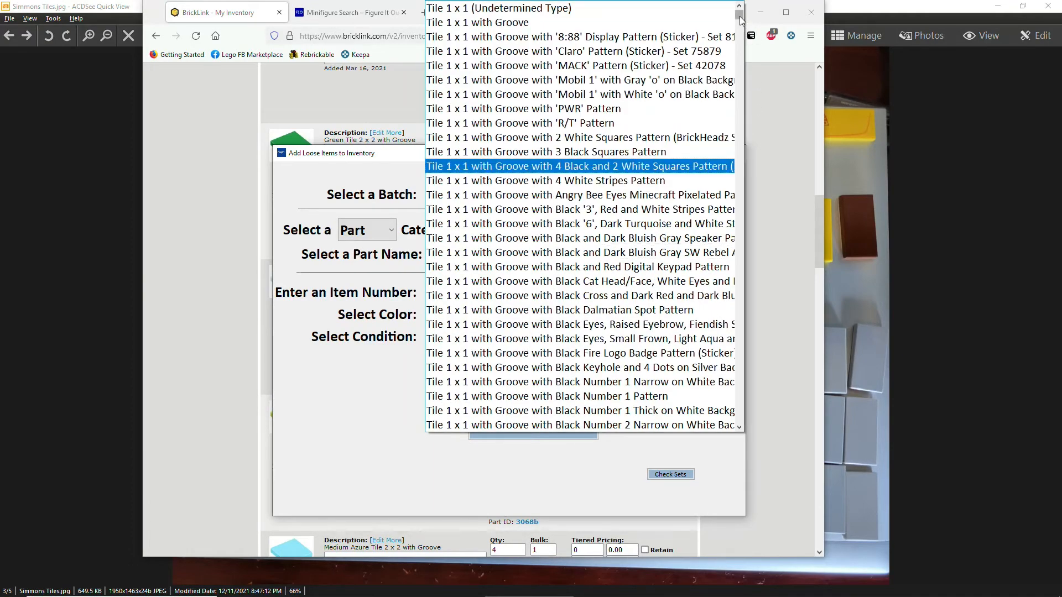
{"action": "left_click_drag", "start_coordinate": [739, 16], "coordinate": [738, 77]}
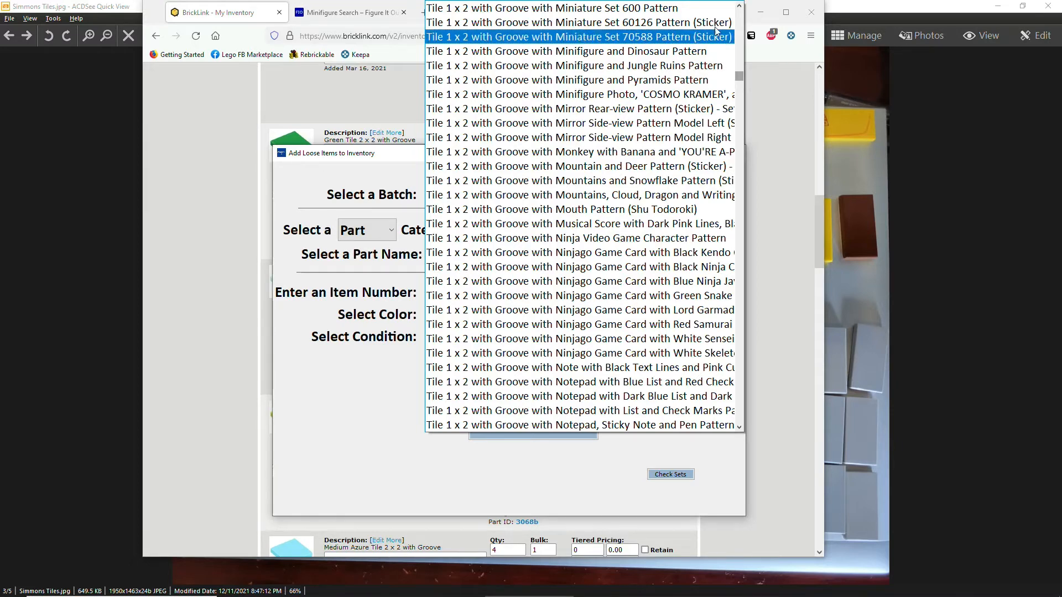
{"action": "left_click", "coordinate": [800, 145]}
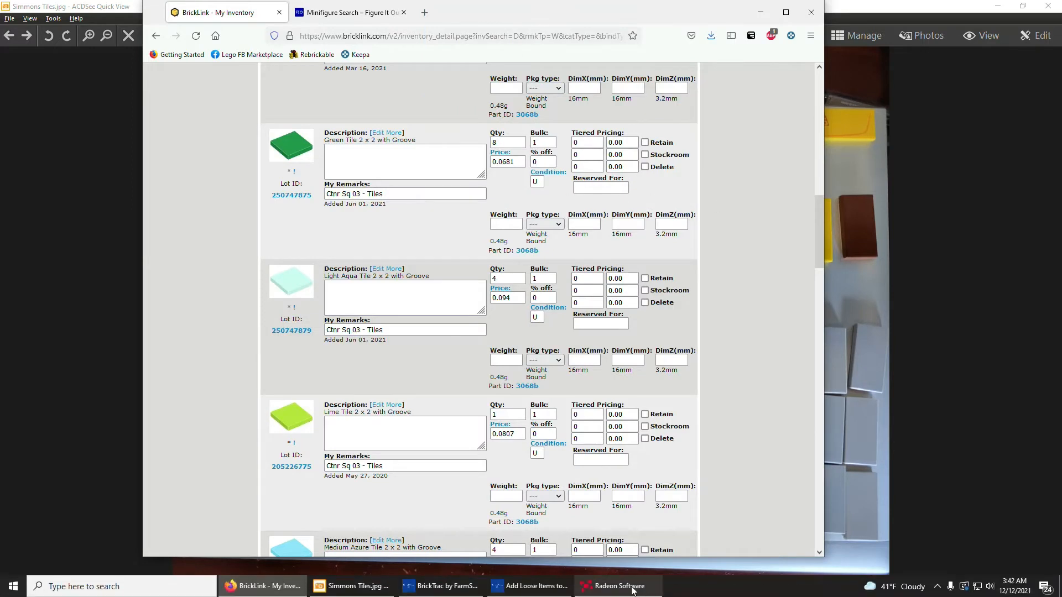
{"action": "left_click", "coordinate": [547, 586]}
{"action": "left_click", "coordinate": [677, 227]}
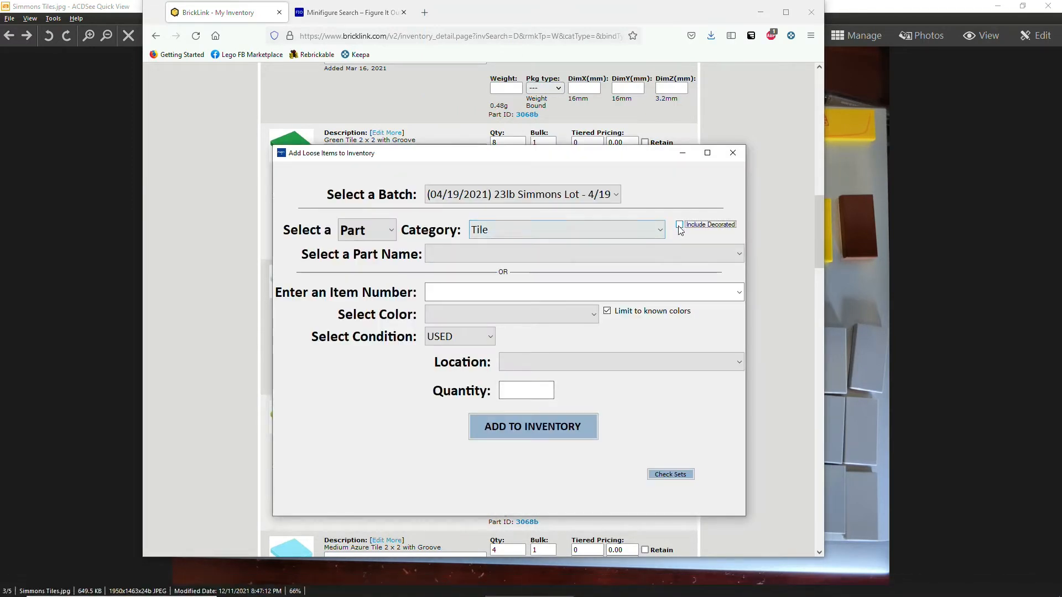
{"action": "left_click", "coordinate": [551, 254]}
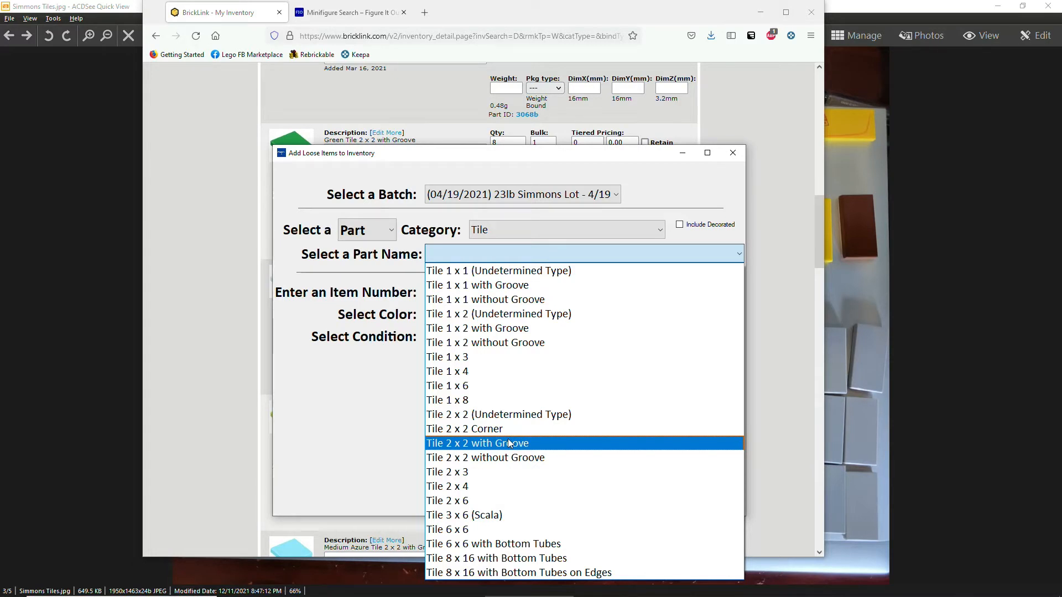
Pick Tile 2 x 2 with Groove (3068b) and dismiss the location-change notice.
{"action": "left_click", "coordinate": [501, 442]}
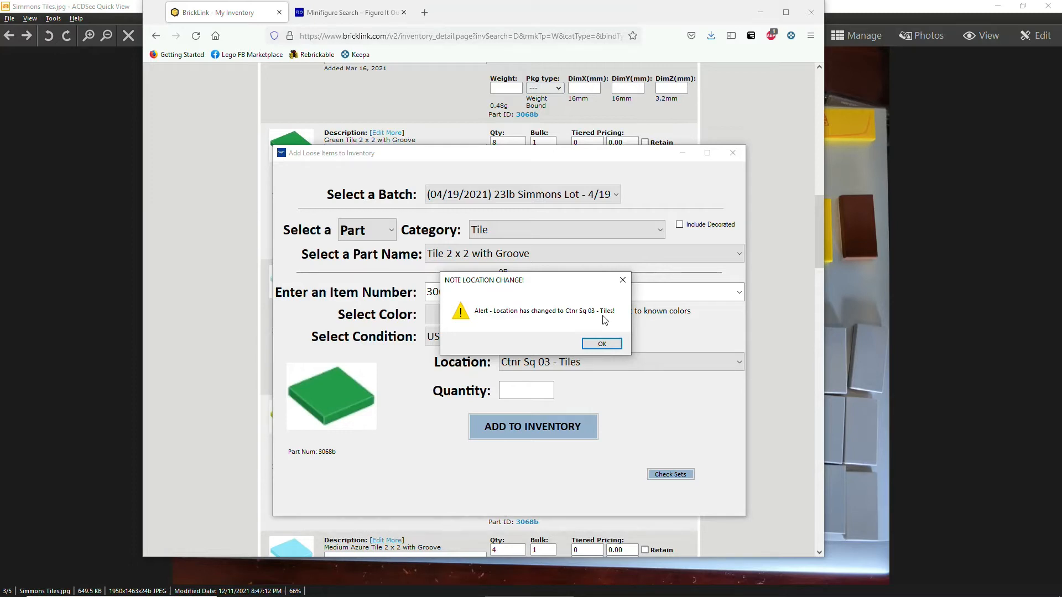
{"action": "key", "text": "Return"}
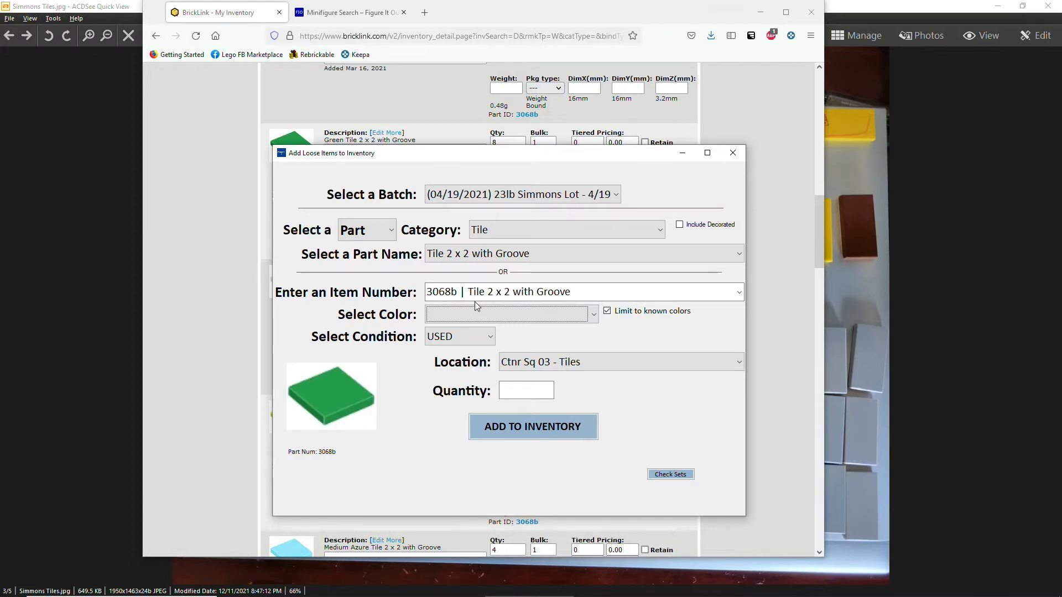
Try item number 3004 (Brick 1 x 2) and dismiss the location-change notice.
{"action": "left_click", "coordinate": [567, 292]}
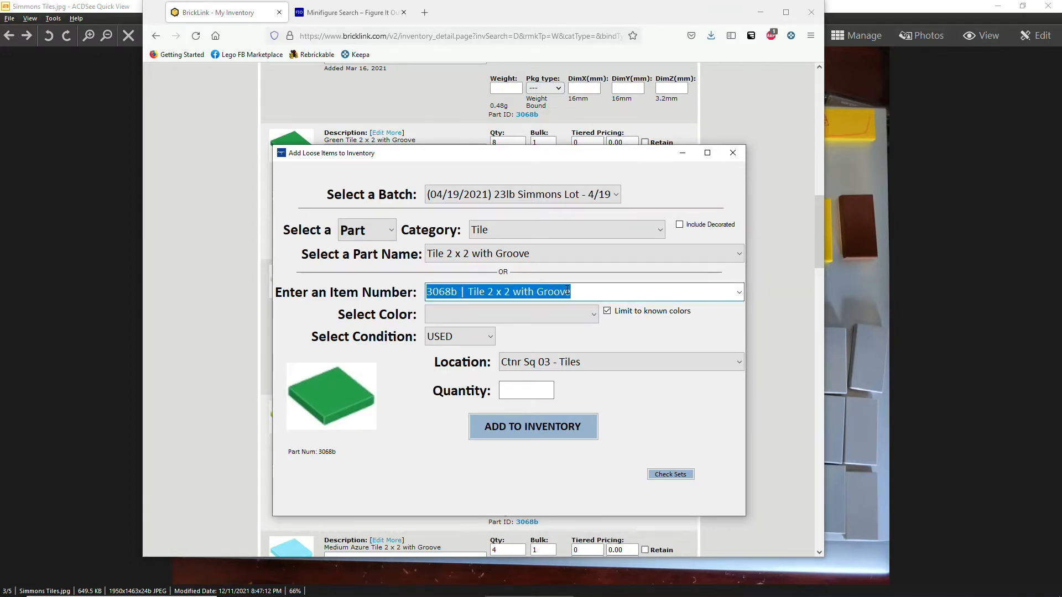
{"action": "type", "text": "300"}
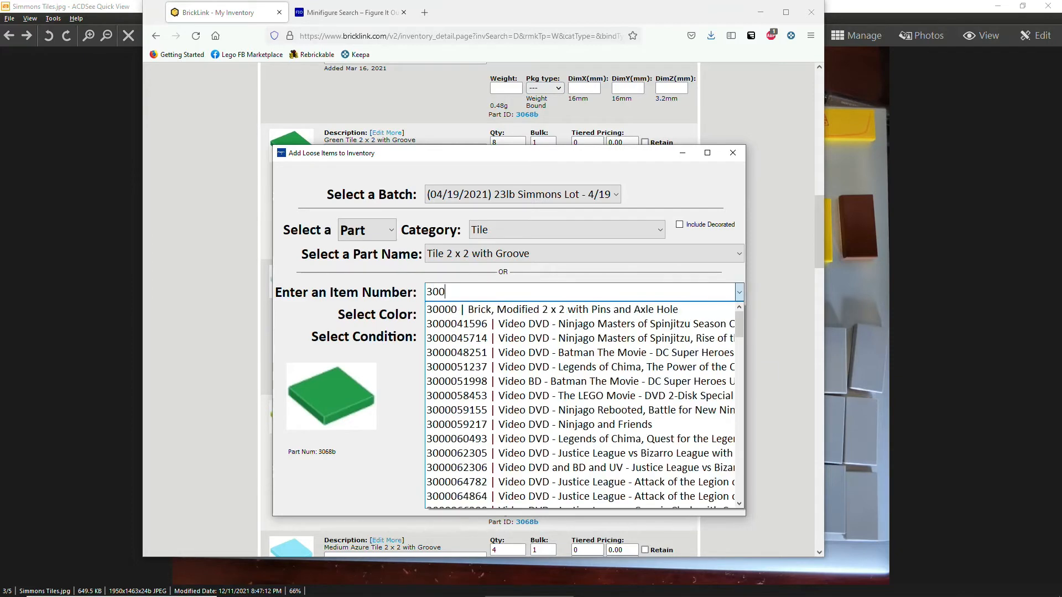
{"action": "type", "text": "4"}
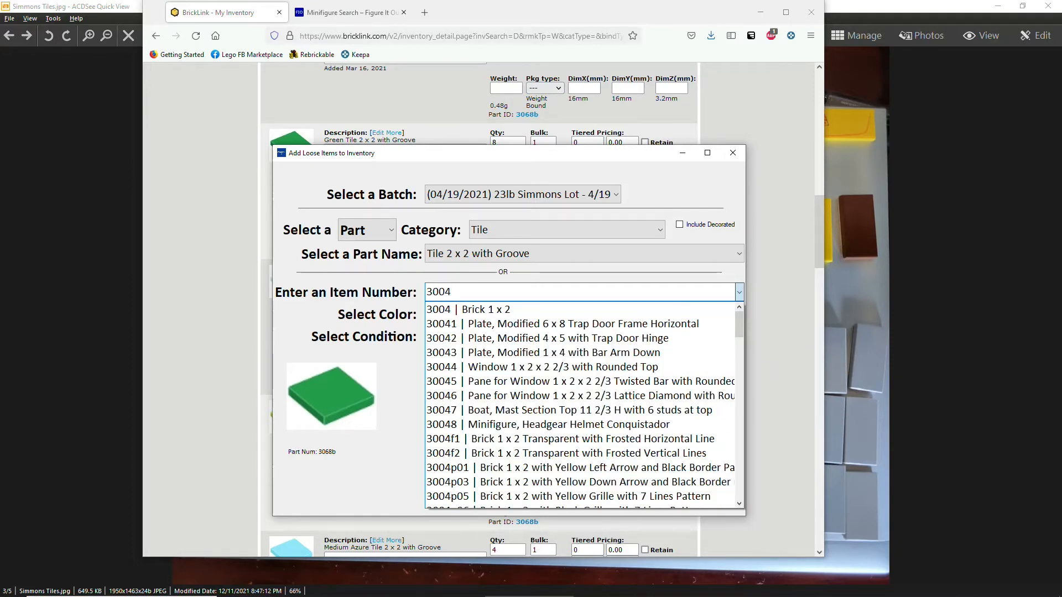
{"action": "key", "text": "Return"}
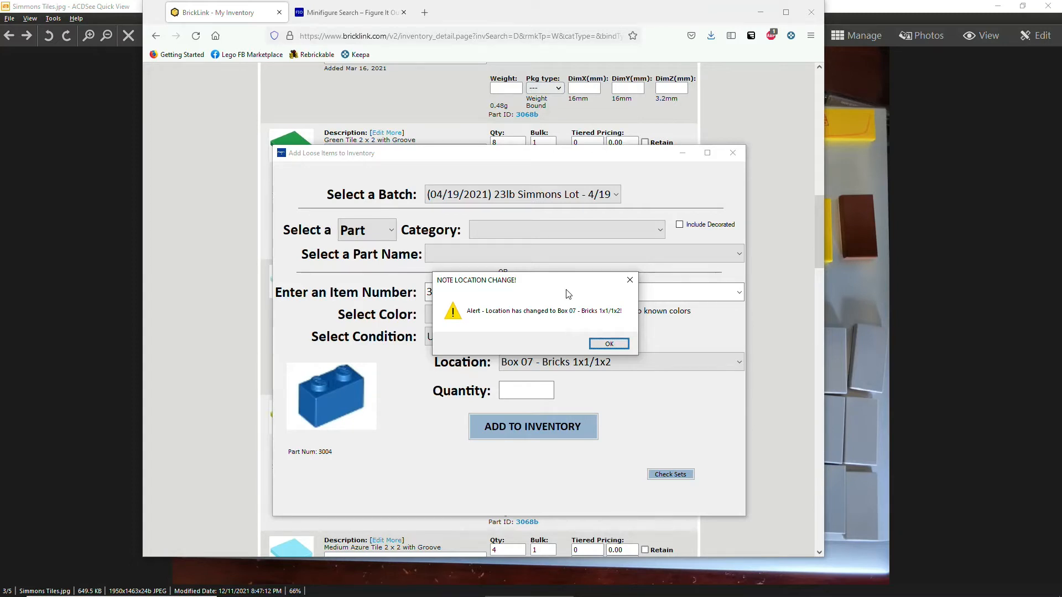
{"action": "key", "text": "Return"}
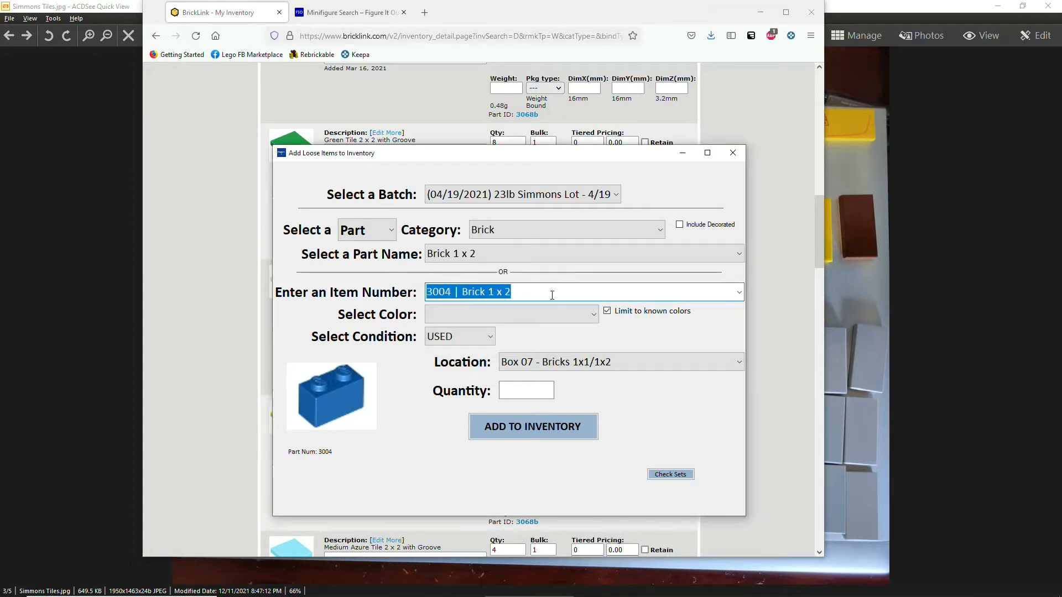
Restore item number 3068b, then view the Simmons Tiles photo.
{"action": "type", "text": "3068b"}
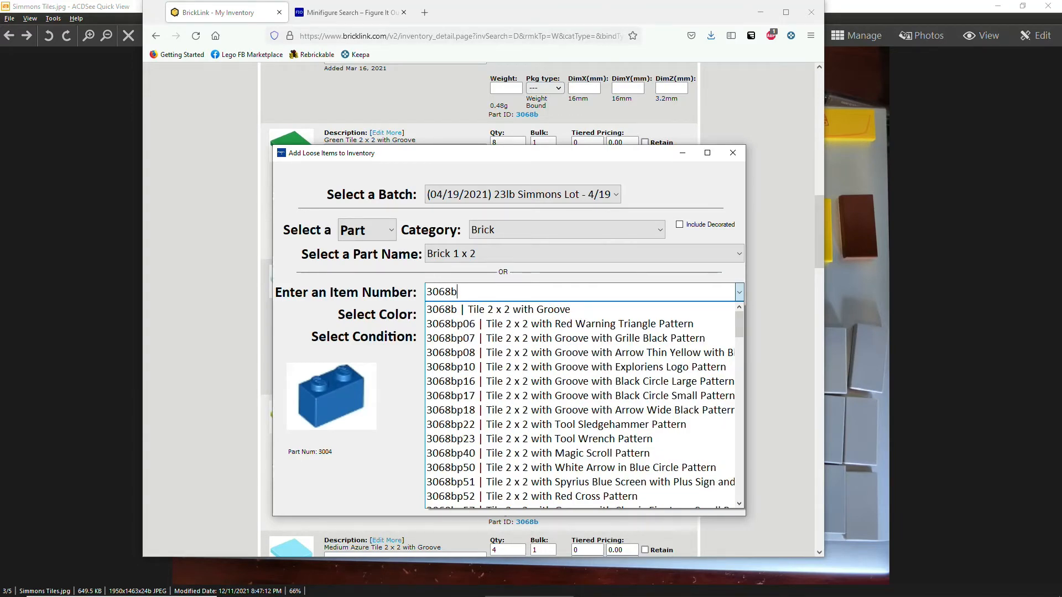
{"action": "key", "text": "Return"}
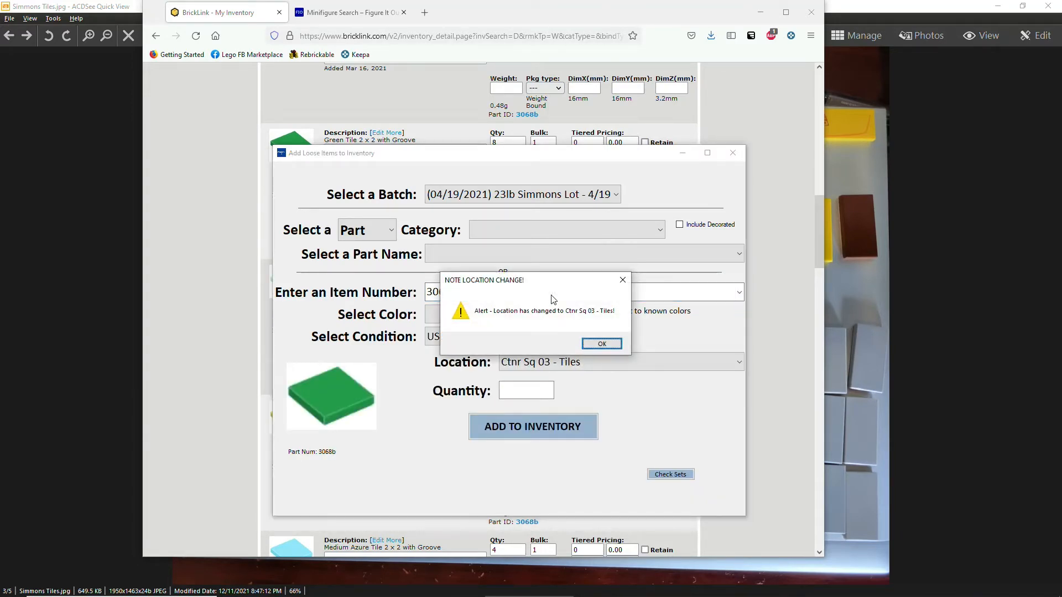
{"action": "key", "text": "Return"}
{"action": "key", "text": "Tab"}
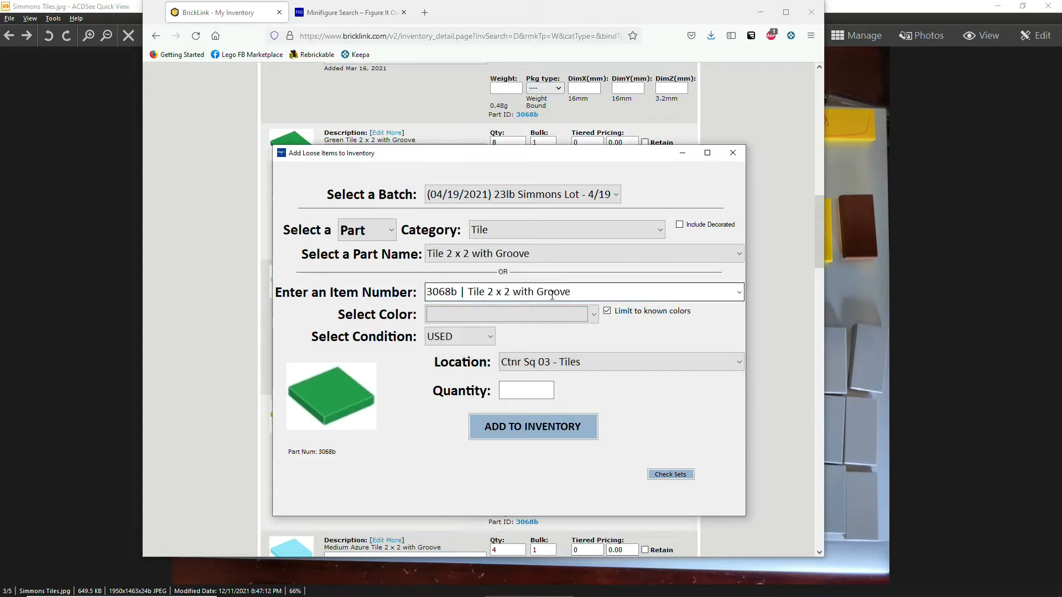
{"action": "key", "text": "alt+Tab"}
{"action": "key", "text": "Tab"}
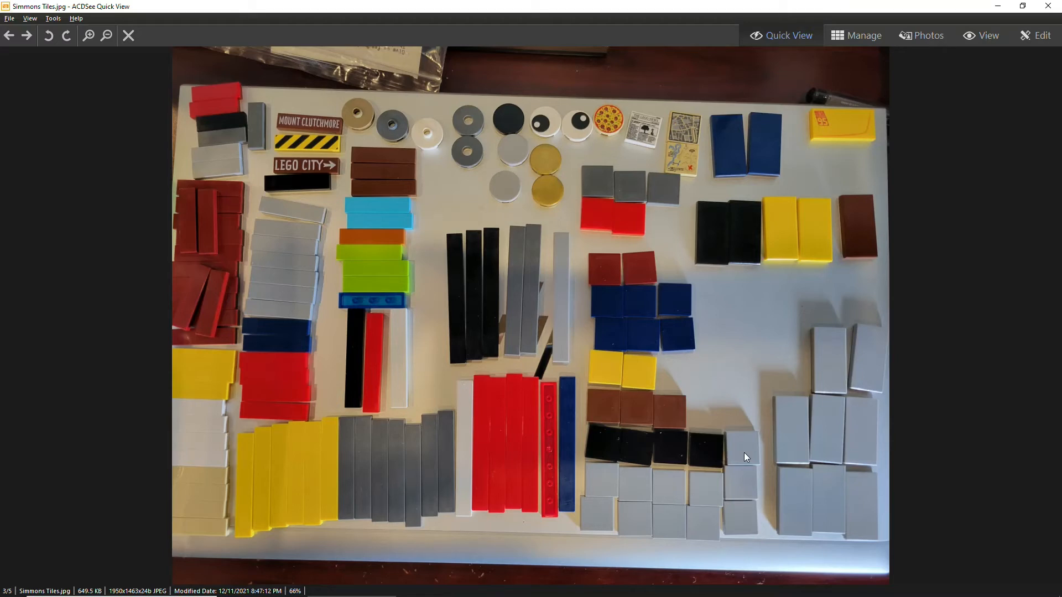
Back in the form, set the 3068b tile's colour to Light Bluish Gray.
{"action": "key", "text": "alt+Tab"}
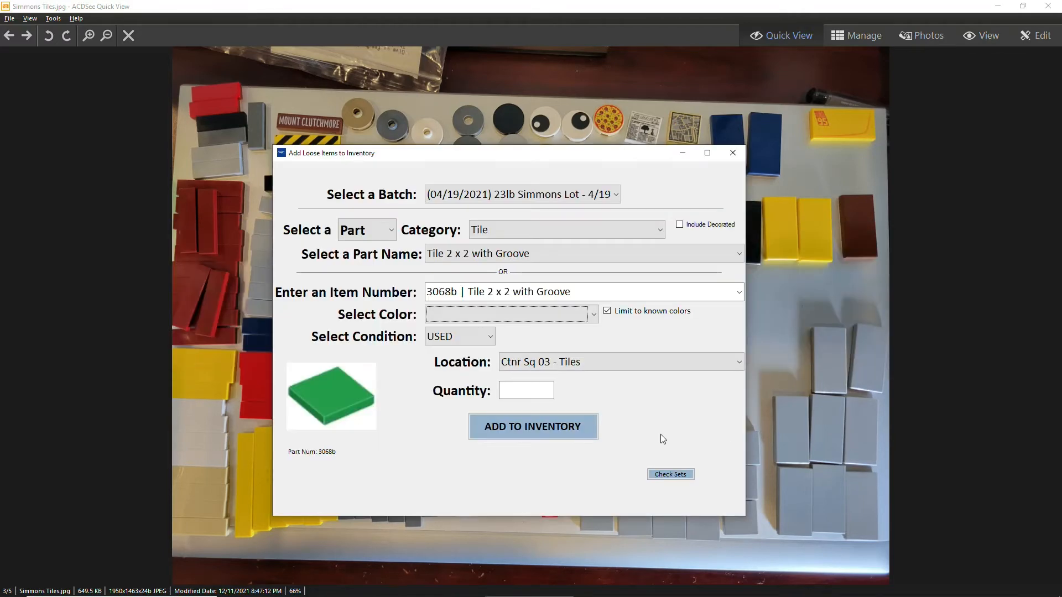
{"action": "key", "text": "alt+Down"}
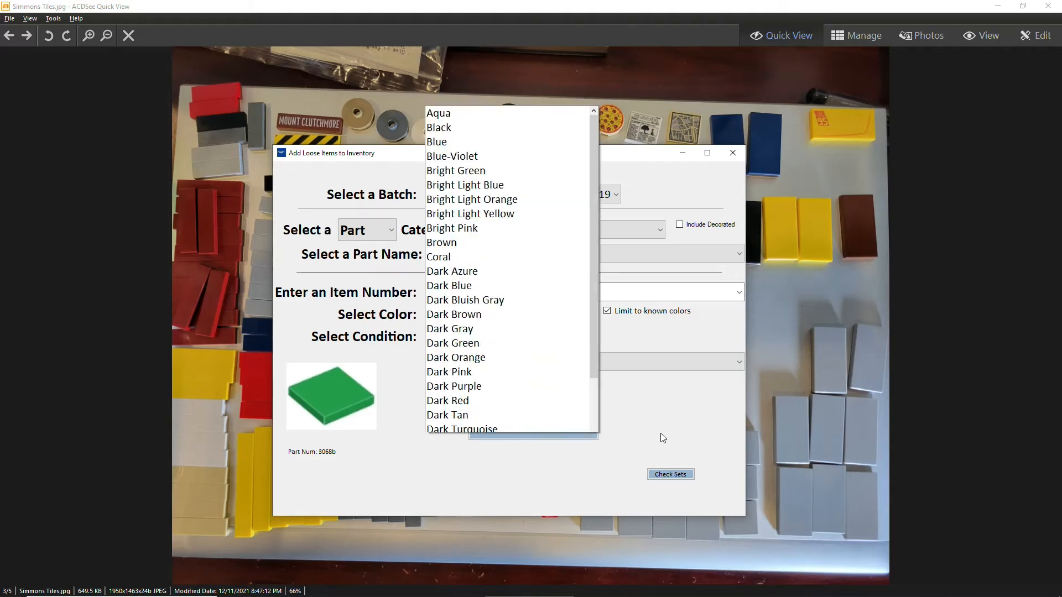
{"action": "type", "text": "li"}
{"action": "key", "text": "Down"}
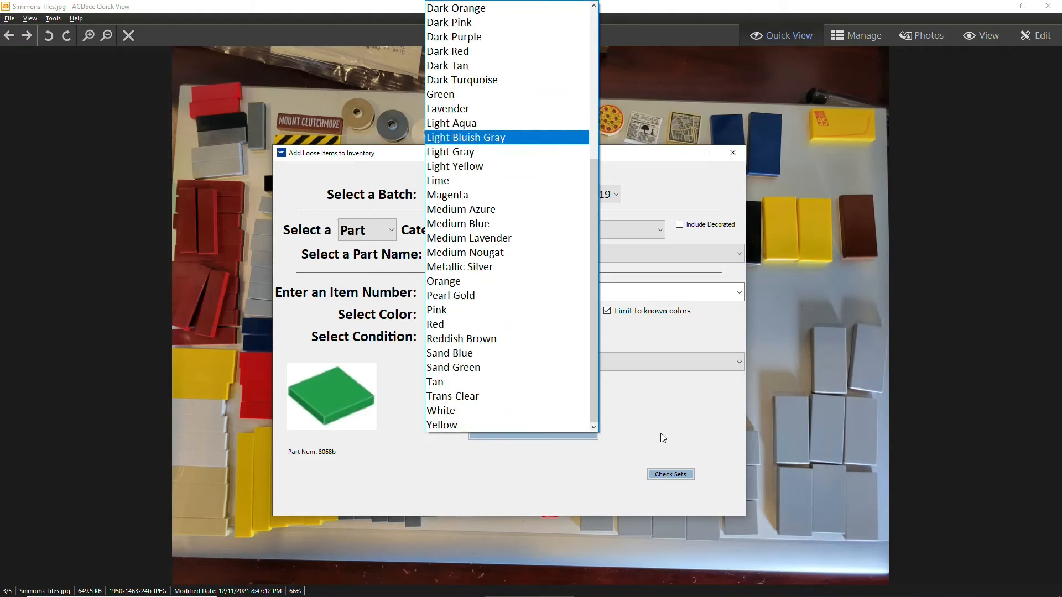
{"action": "key", "text": "Tab"}
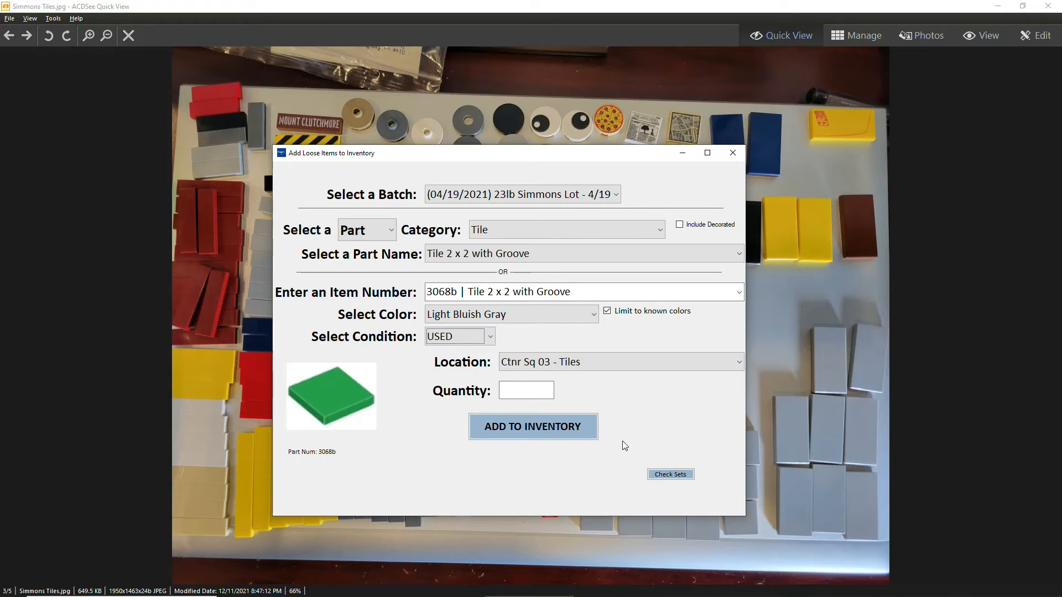
{"action": "left_click", "coordinate": [479, 342]}
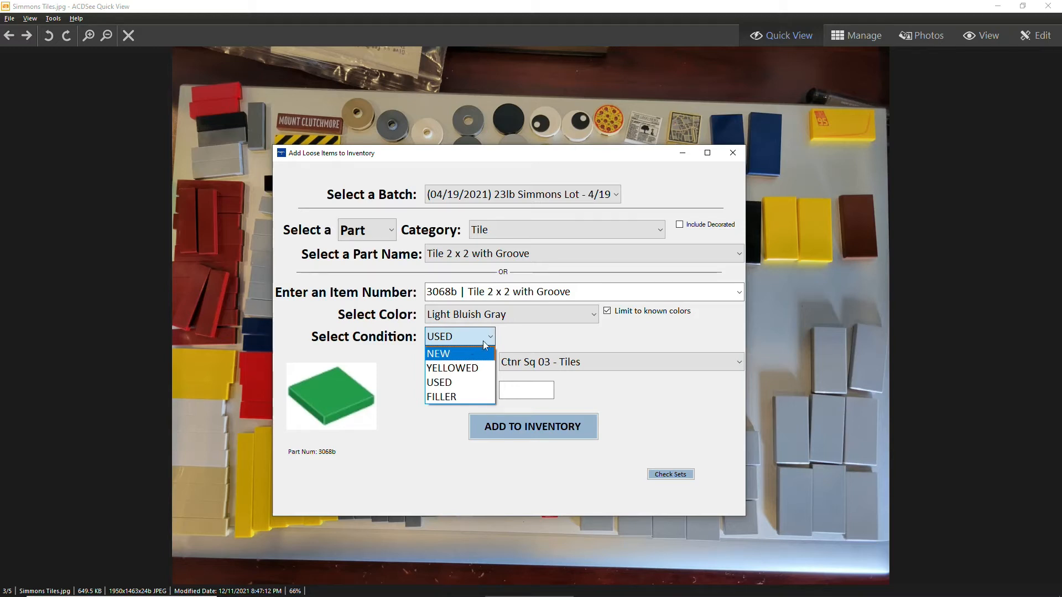
Add 11 USED Light Bluish Gray 3068b tiles in Ctnr Sq 03 - Tiles to inventory.
{"action": "left_click", "coordinate": [514, 327]}
{"action": "key", "text": "Tab"}
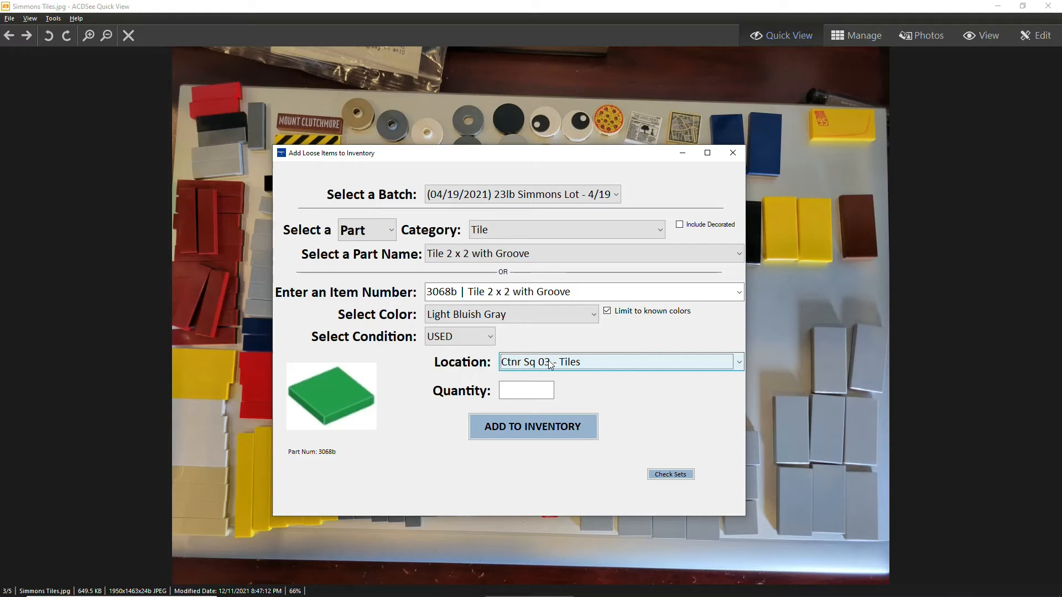
{"action": "key", "text": "Tab"}
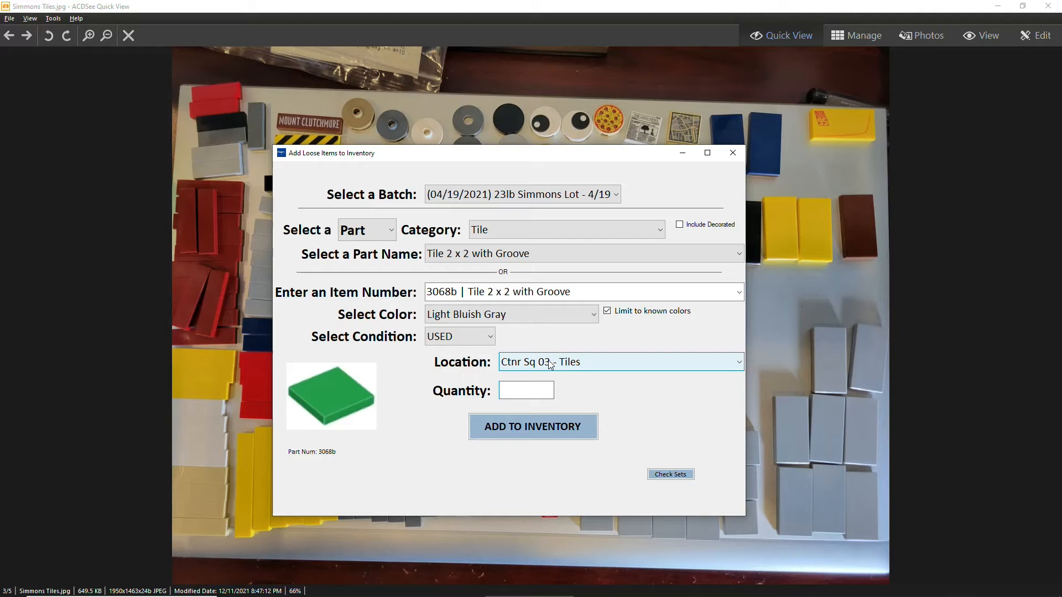
{"action": "type", "text": "11"}
{"action": "key", "text": "Tab"}
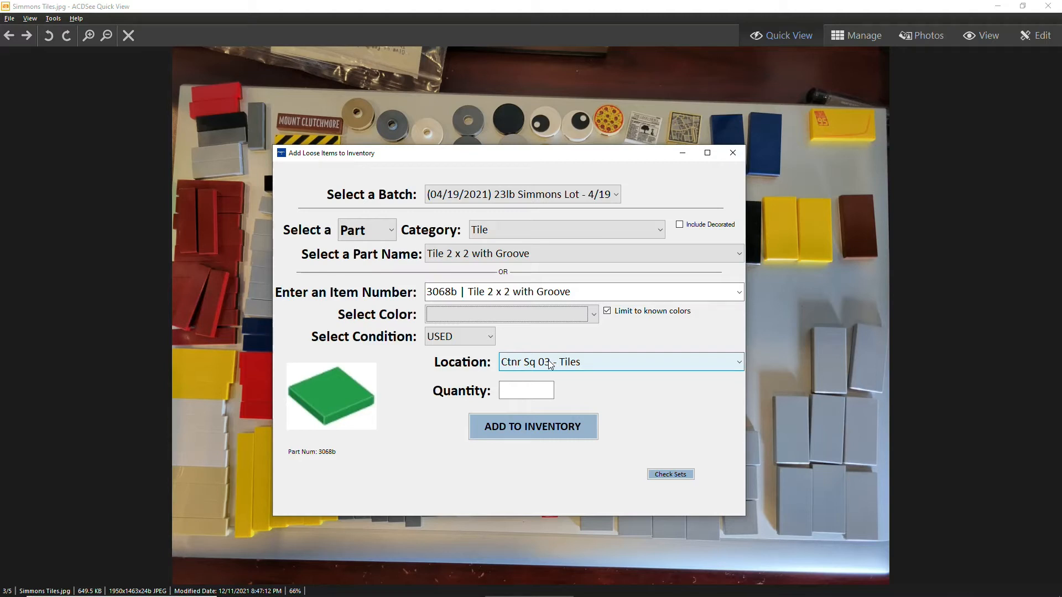
{"action": "key", "text": "alt+Tab"}
{"action": "key", "text": "alt+Tab"}
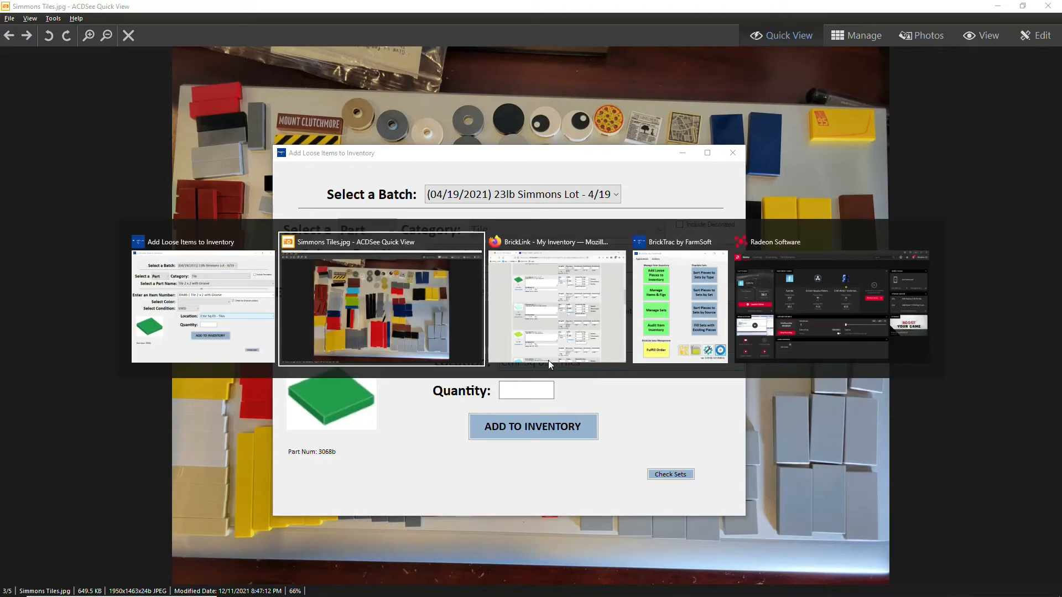
Confirm BrickLink lists the Light Bluish Gray lot of 11, then return to BrickTrac.
{"action": "scroll", "coordinate": [526, 292], "scroll_direction": "up", "scroll_amount": 7}
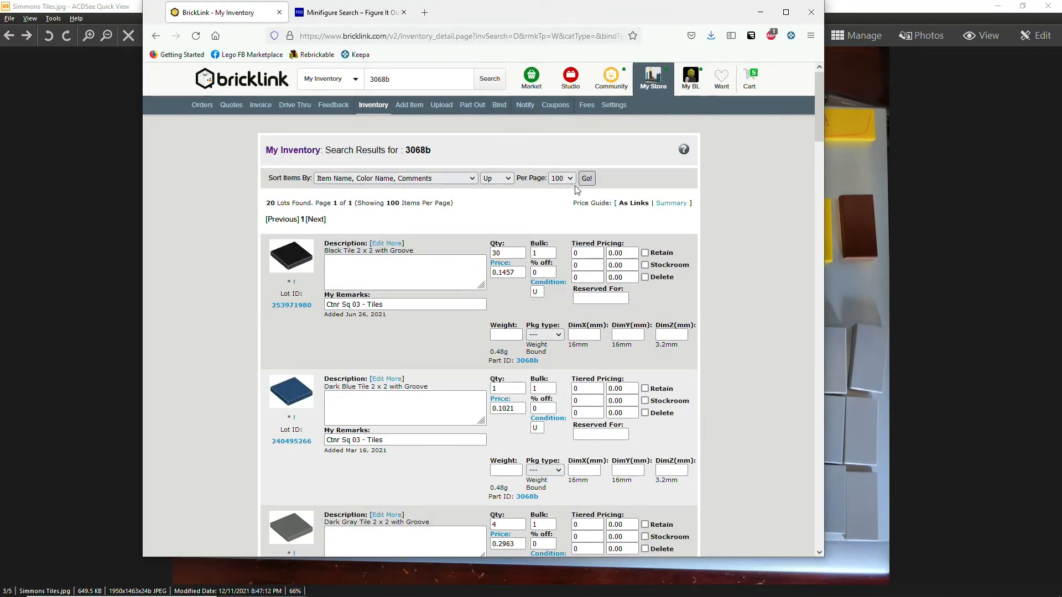
{"action": "scroll", "coordinate": [547, 265], "scroll_direction": "down", "scroll_amount": 15}
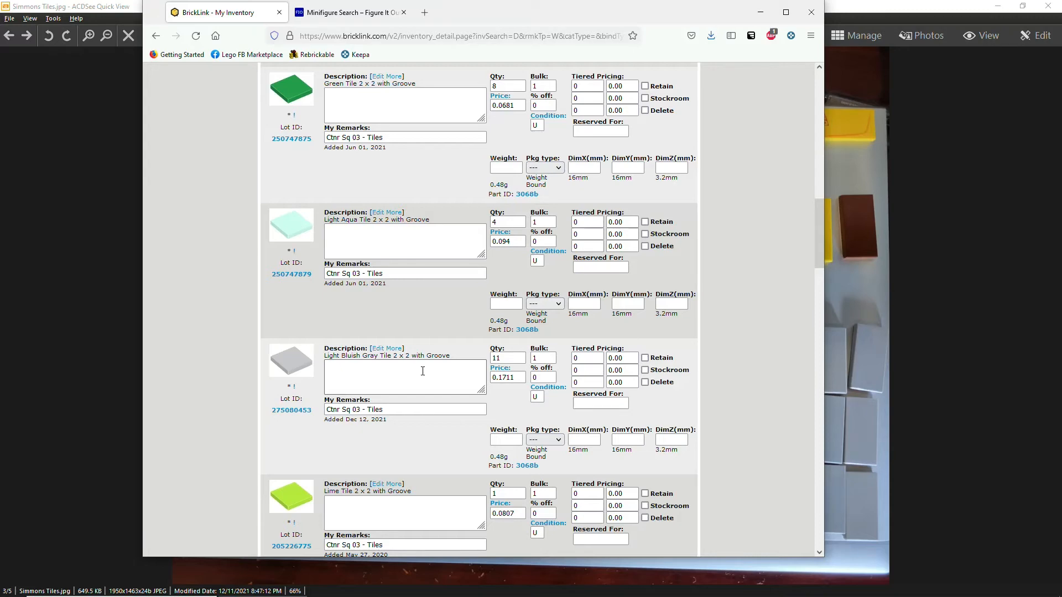
{"action": "key", "text": "alt+Tab"}
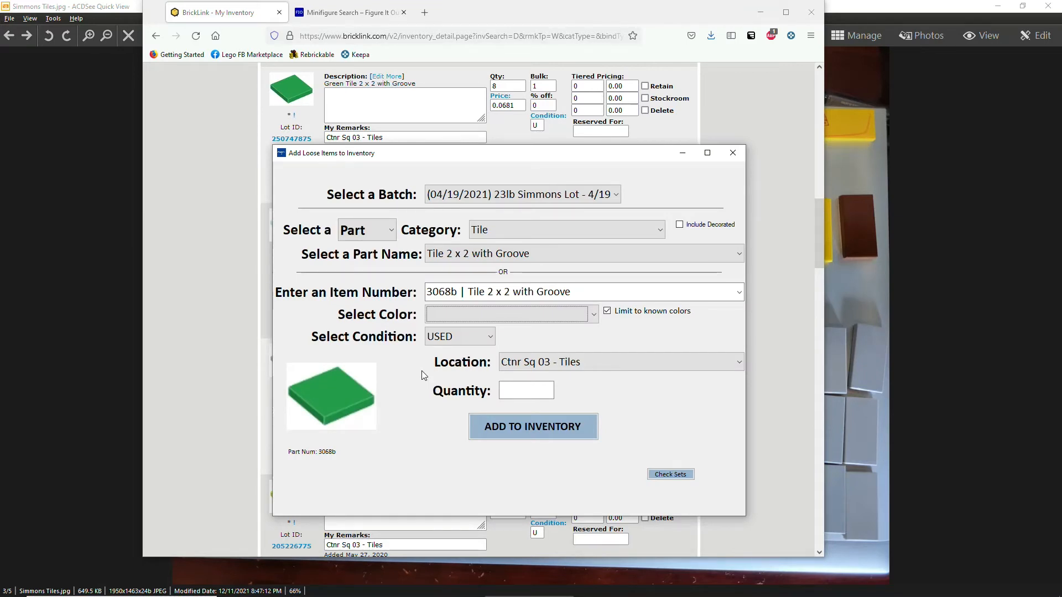
Add 4 used Black grooved 2x2 tiles to inventory.
{"action": "left_click", "coordinate": [452, 316]}
{"action": "key", "text": "b"}
{"action": "key", "text": "Tab"}
{"action": "type", "text": "4"}
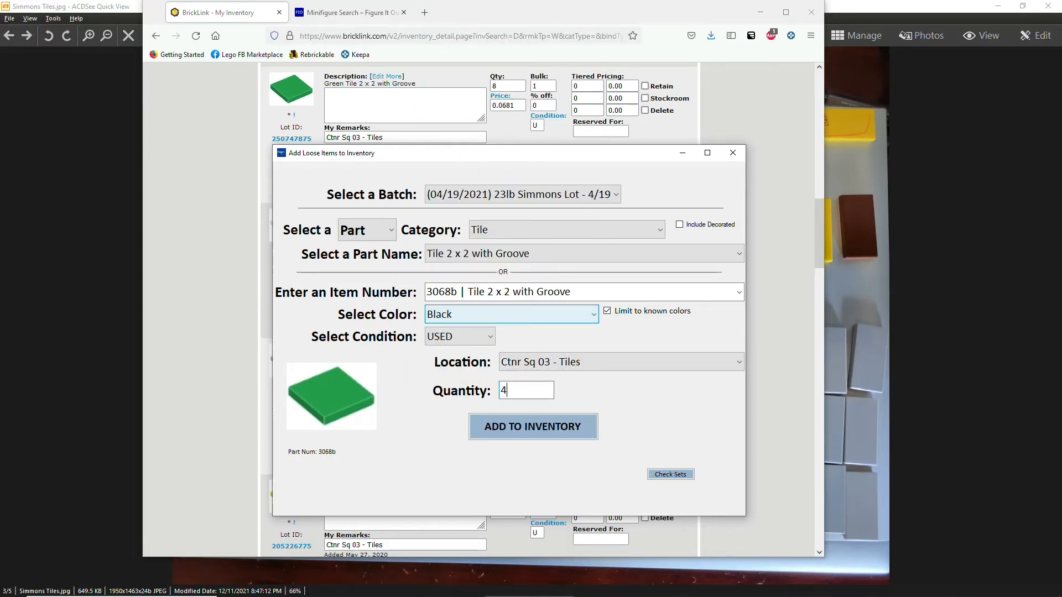
{"action": "key", "text": "Tab"}
{"action": "key", "text": "Return"}
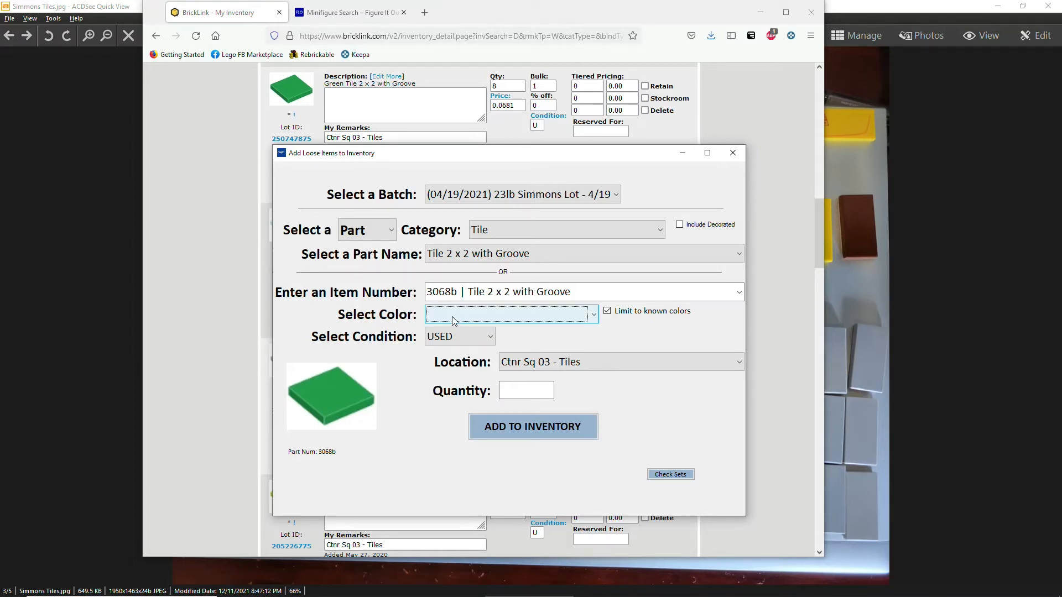
Add 3 Reddish Brown grooved 2x2 tiles to inventory.
{"action": "left_click", "coordinate": [453, 316]}
{"action": "key", "text": "Return"}
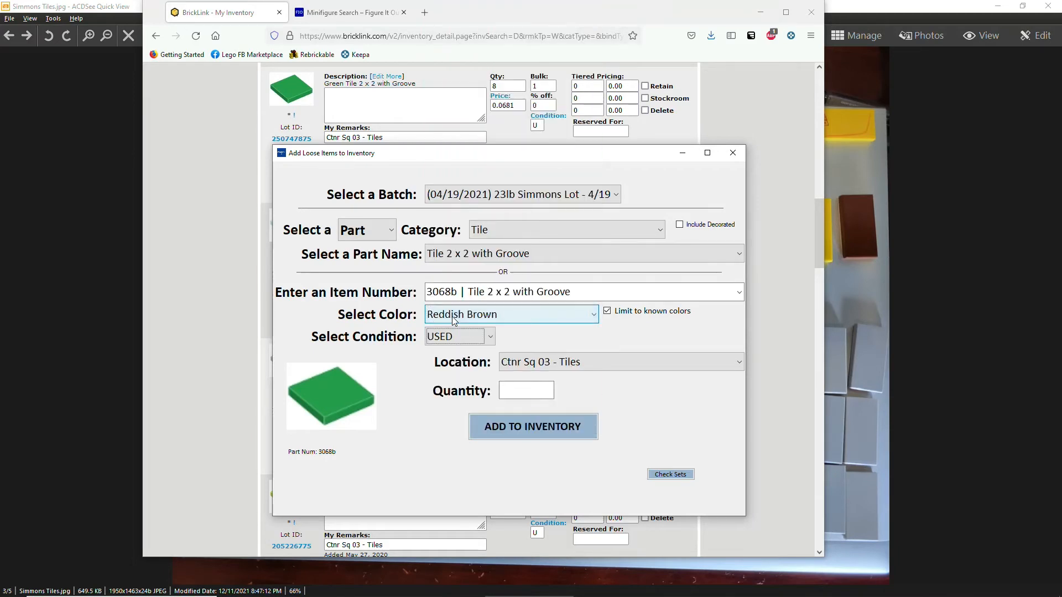
{"action": "type", "text": "3"}
{"action": "key", "text": "Return"}
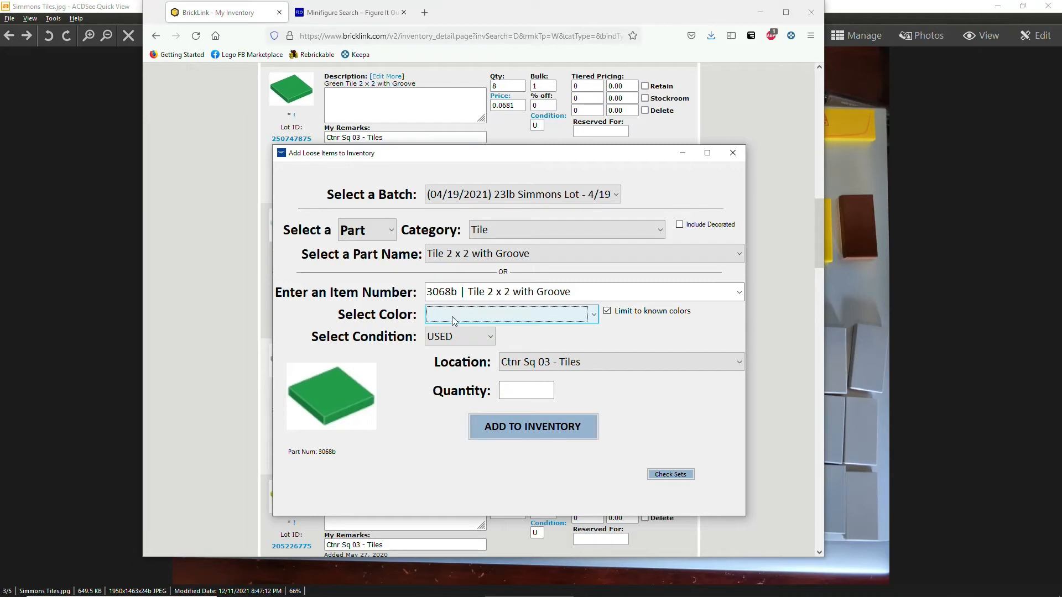
Add 2 Yellow grooved 2x2 tiles to inventory.
{"action": "key", "text": "y"}
{"action": "key", "text": "Tab"}
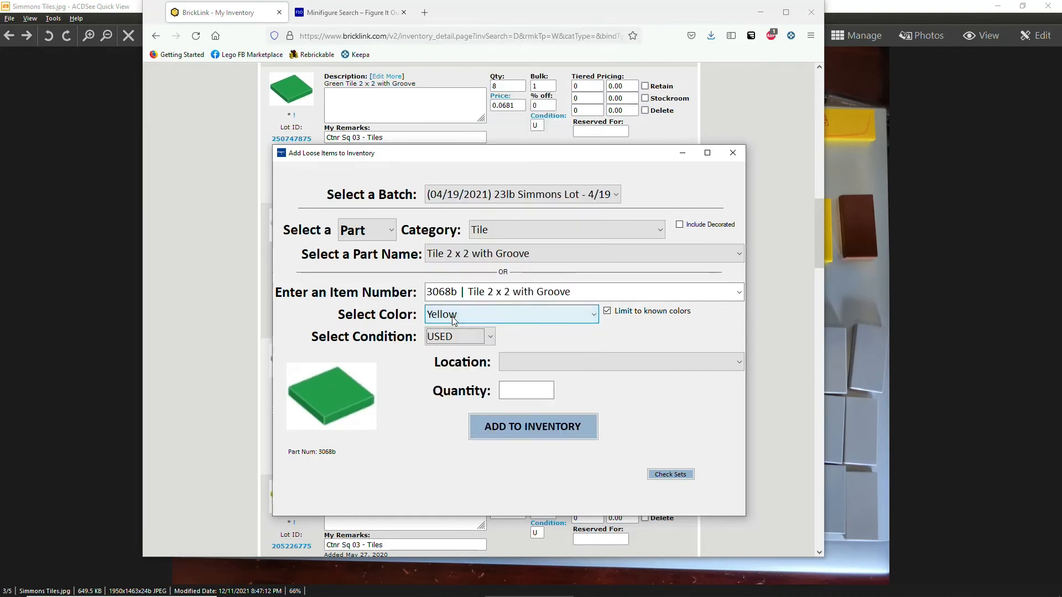
{"action": "type", "text": "2"}
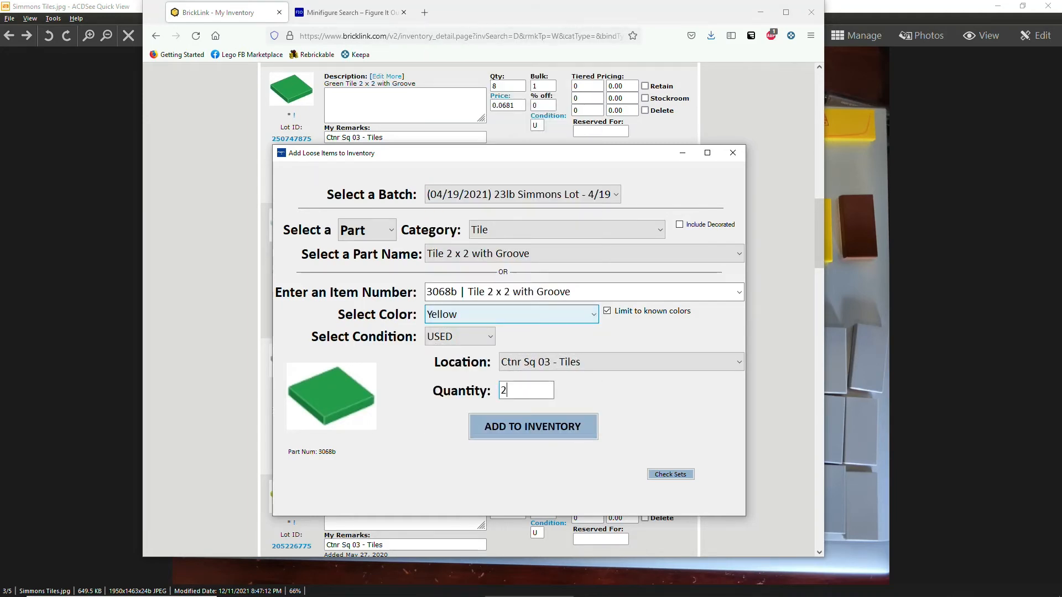
{"action": "key", "text": "Return"}
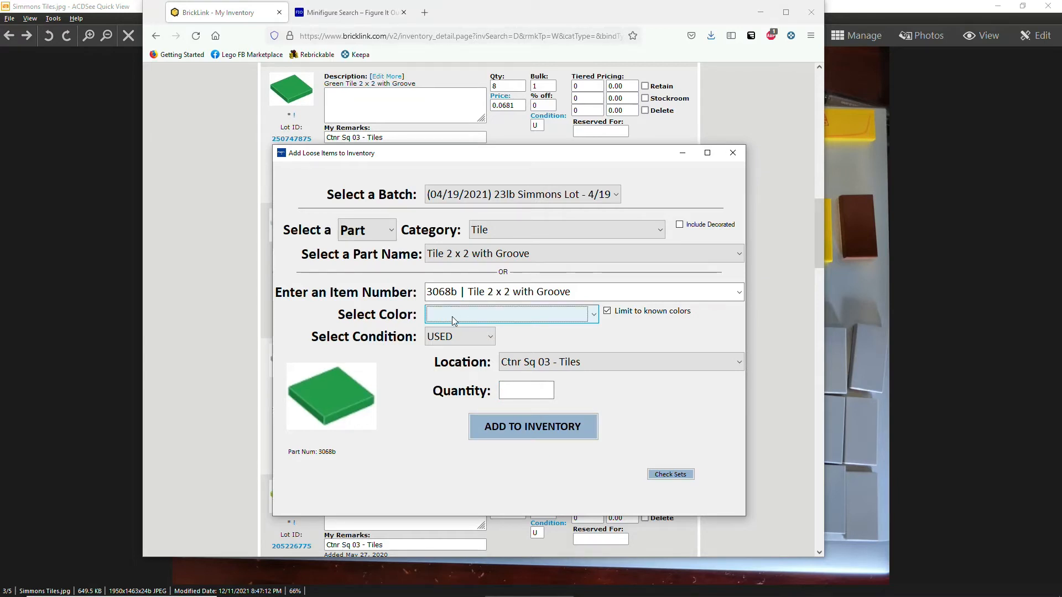
Add 6 Dark Blue grooved 2x2 tiles to inventory.
{"action": "left_click", "coordinate": [452, 316]}
{"action": "scroll", "coordinate": [452, 319], "scroll_direction": "down", "scroll_amount": 4}
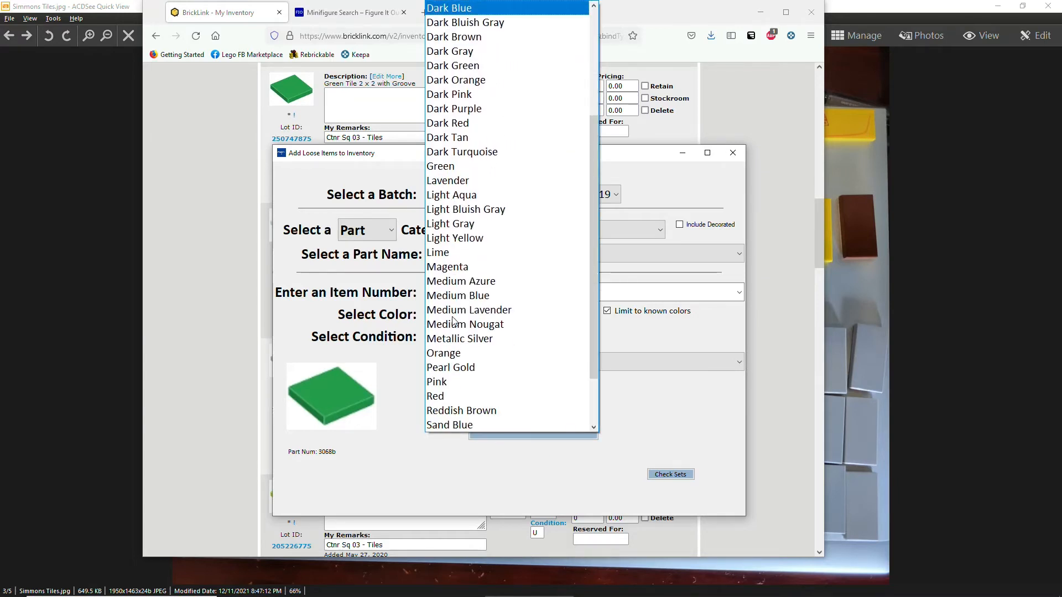
{"action": "key", "text": "Return"}
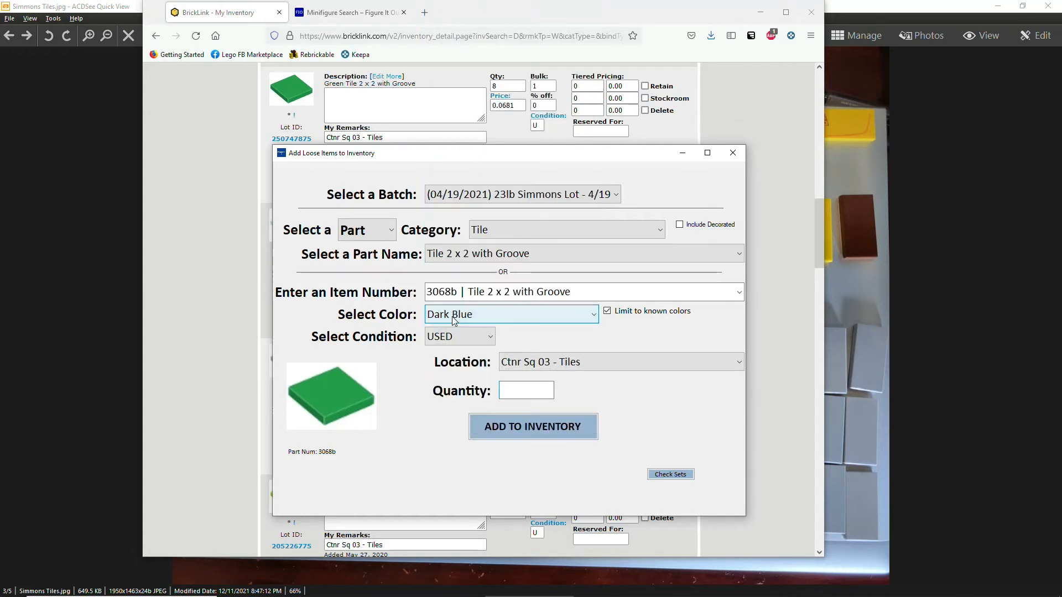
{"action": "type", "text": "6"}
{"action": "key", "text": "Return"}
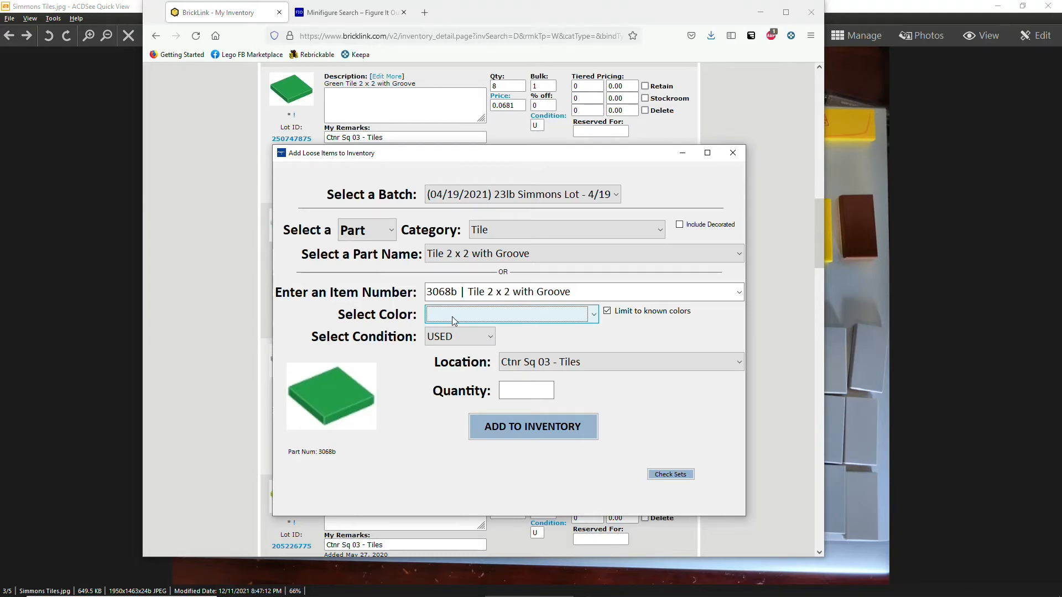
Add 2 Dark Red grooved 2x2 tiles to inventory.
{"action": "type", "text": "dark r"}
{"action": "key", "text": "Tab"}
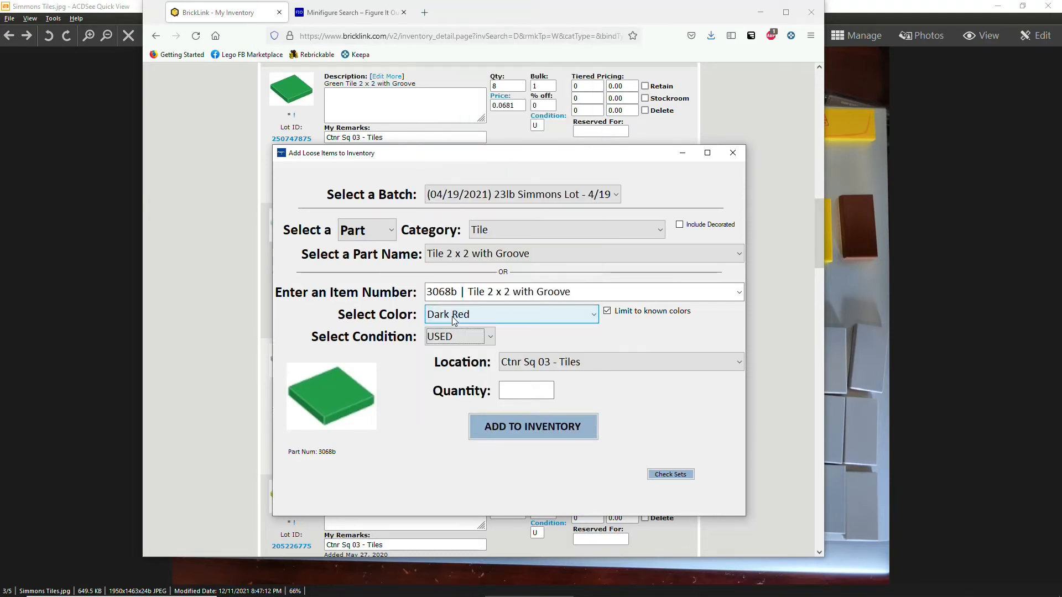
{"action": "type", "text": "2"}
{"action": "key", "text": "Return"}
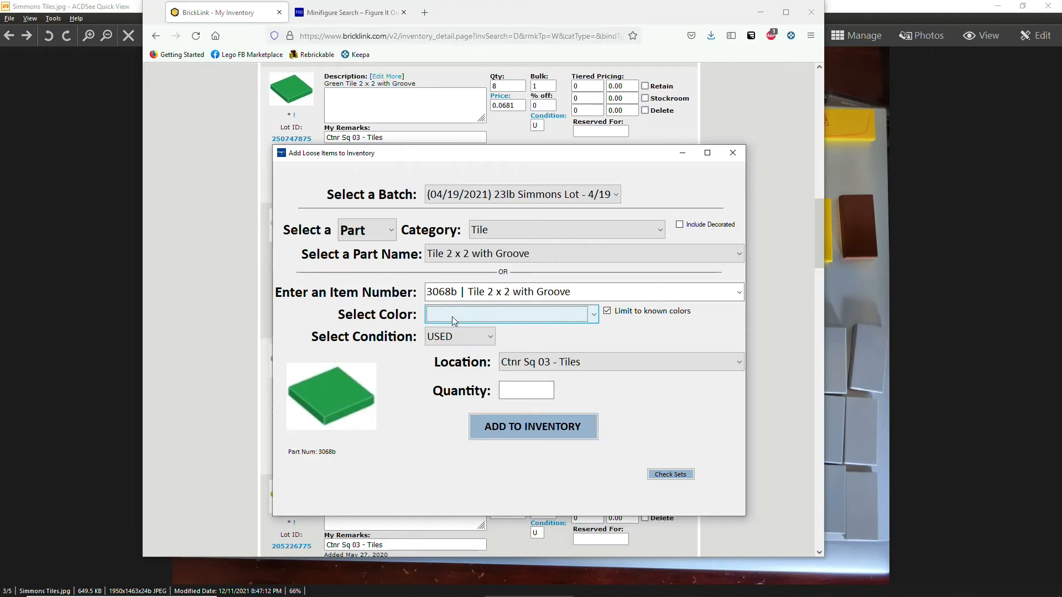
Add 2 Red grooved 2x2 tiles to inventory.
{"action": "left_click", "coordinate": [452, 316]}
{"action": "key", "text": "r"}
{"action": "key", "text": "Return"}
{"action": "key", "text": "Tab"}
{"action": "key", "text": "Tab"}
{"action": "type", "text": "2"}
{"action": "key", "text": "Return"}
Add 3 Dark Bluish Gray tiles, then bring up Firefox's Decorated Part Search page.
{"action": "left_click", "coordinate": [453, 316]}
{"action": "key", "text": "d"}
{"action": "key", "text": "d"}
{"action": "key", "text": "d"}
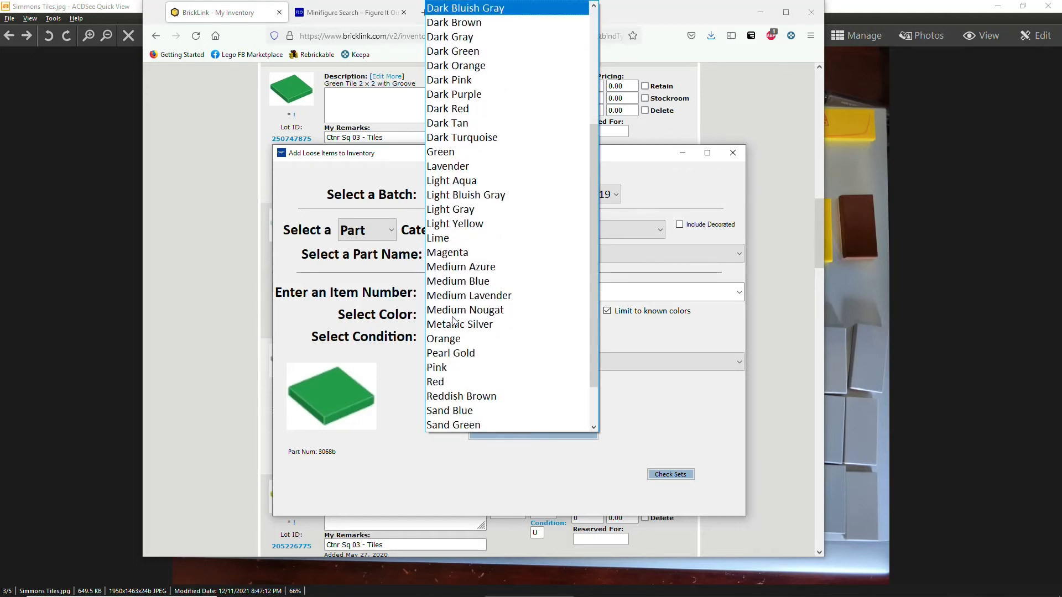
{"action": "key", "text": "Return"}
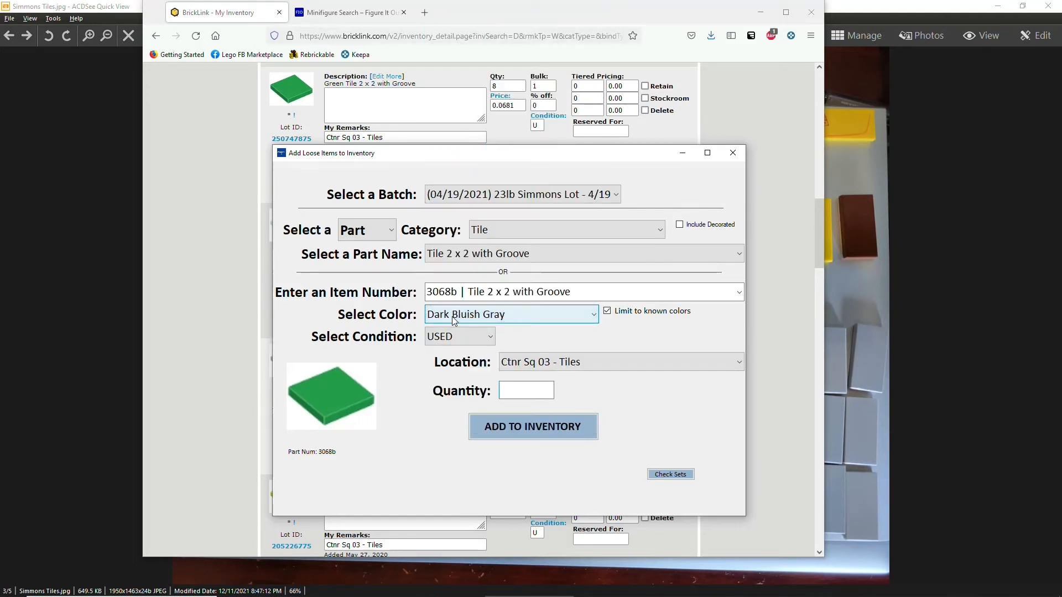
{"action": "type", "text": "3"}
{"action": "key", "text": "Tab"}
{"action": "key", "text": "Return"}
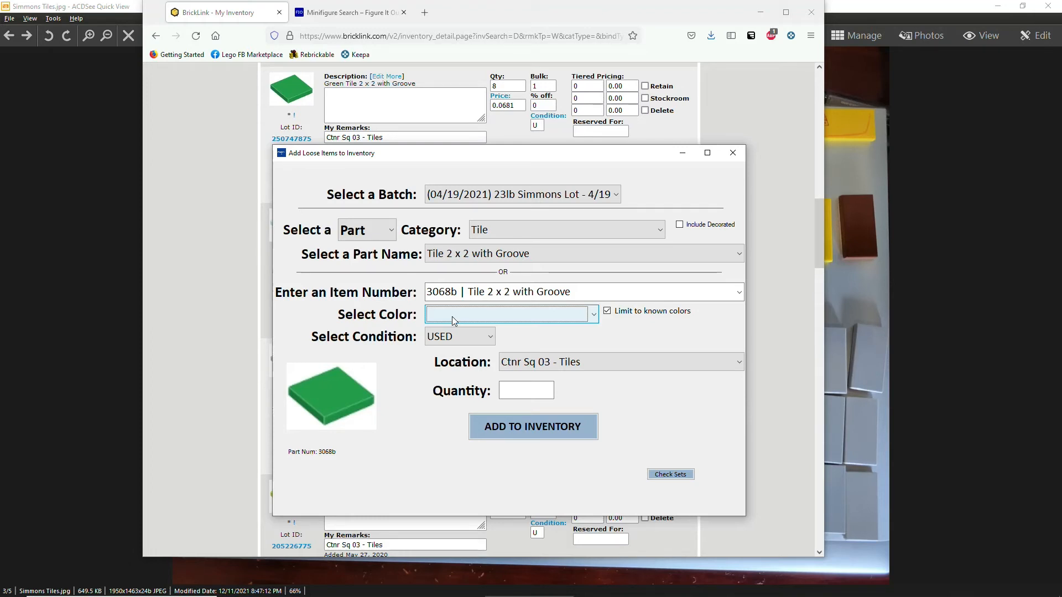
{"action": "left_click", "coordinate": [453, 289]}
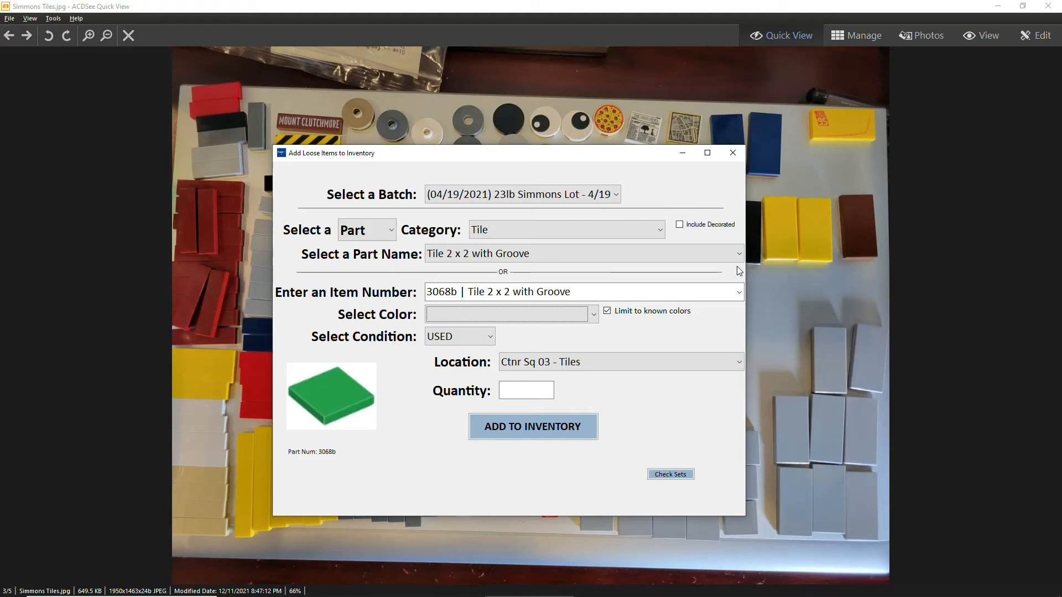
{"action": "key", "text": "alt+Tab"}
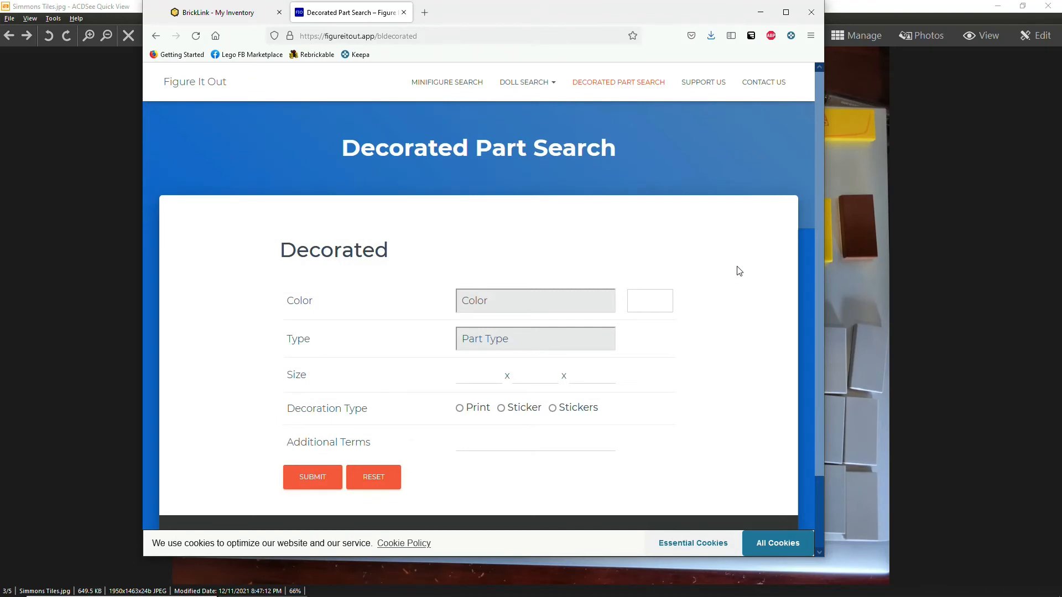
Set the search criteria to colour White, type Tile, size 2 x 2.
{"action": "left_click", "coordinate": [511, 300]}
{"action": "key", "text": "w"}
{"action": "key", "text": "Return"}
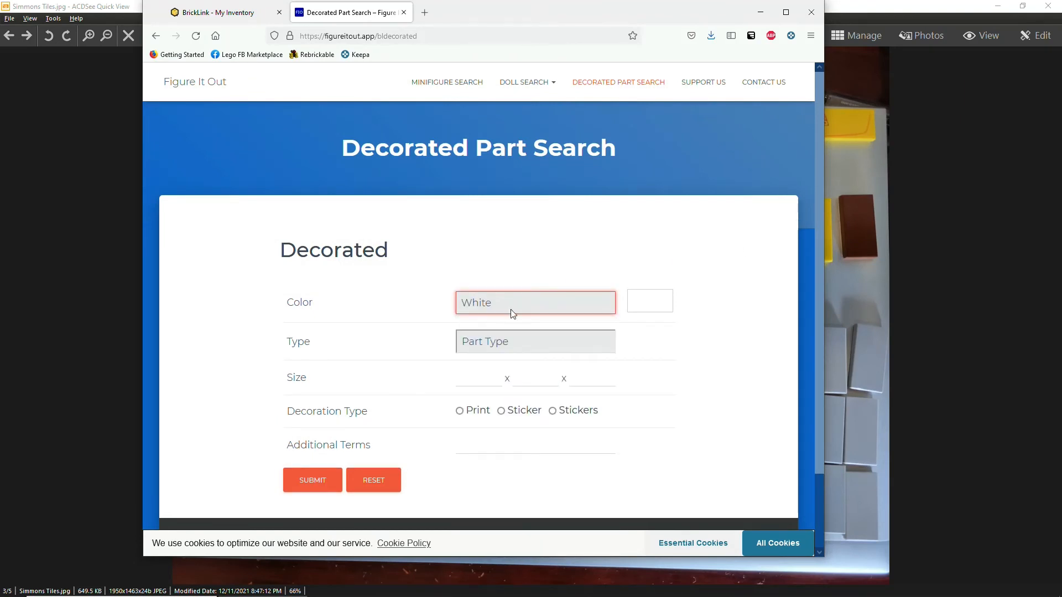
{"action": "left_click", "coordinate": [495, 341]}
{"action": "key", "text": "t"}
{"action": "key", "text": "i"}
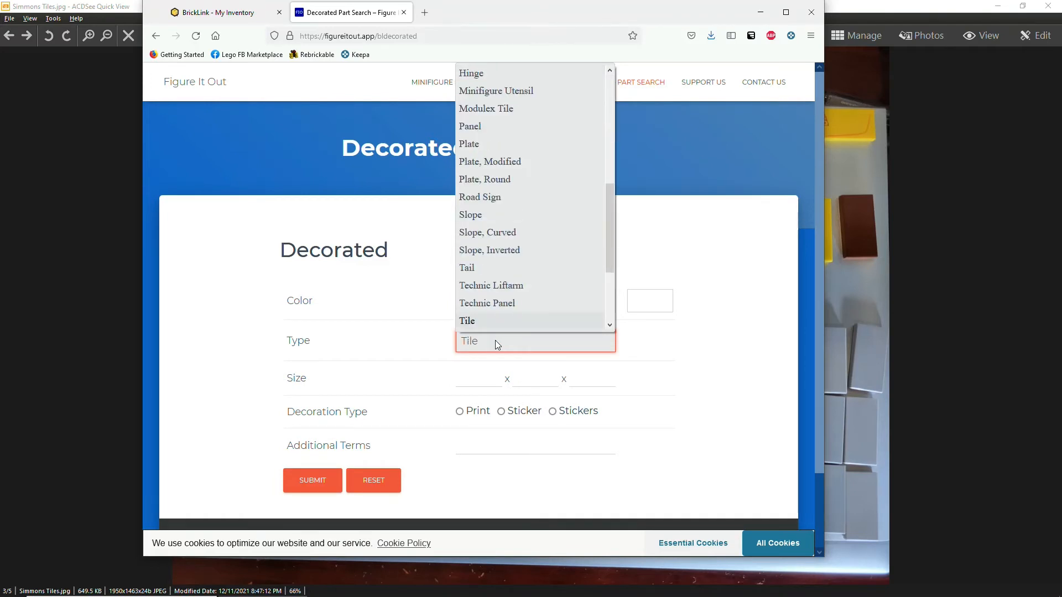
{"action": "key", "text": "Return"}
{"action": "key", "text": "Tab"}
{"action": "type", "text": "2"}
{"action": "key", "text": "Tab"}
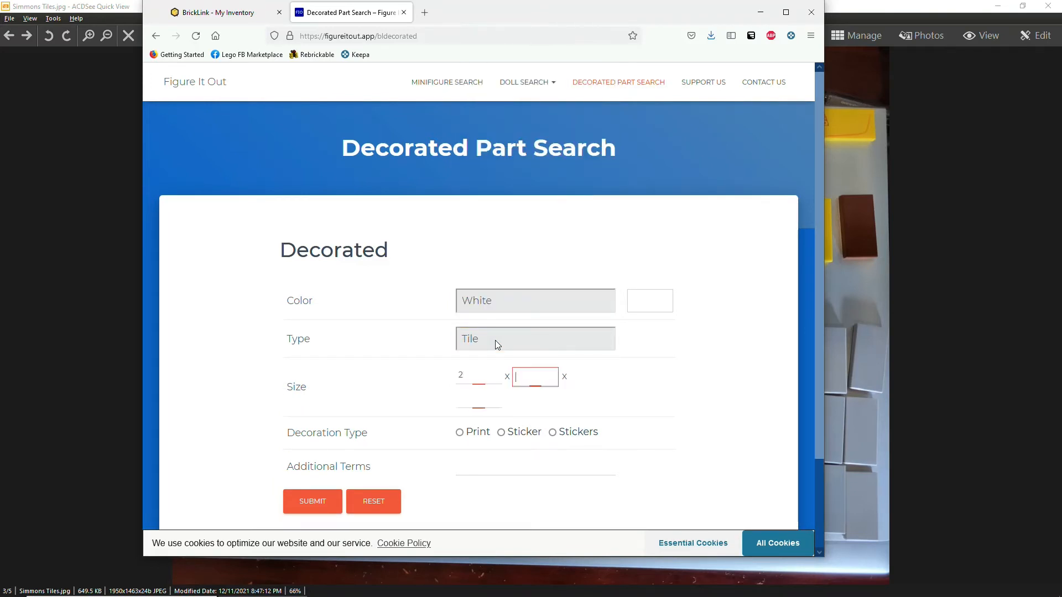
{"action": "type", "text": "2"}
{"action": "key", "text": "Tab"}
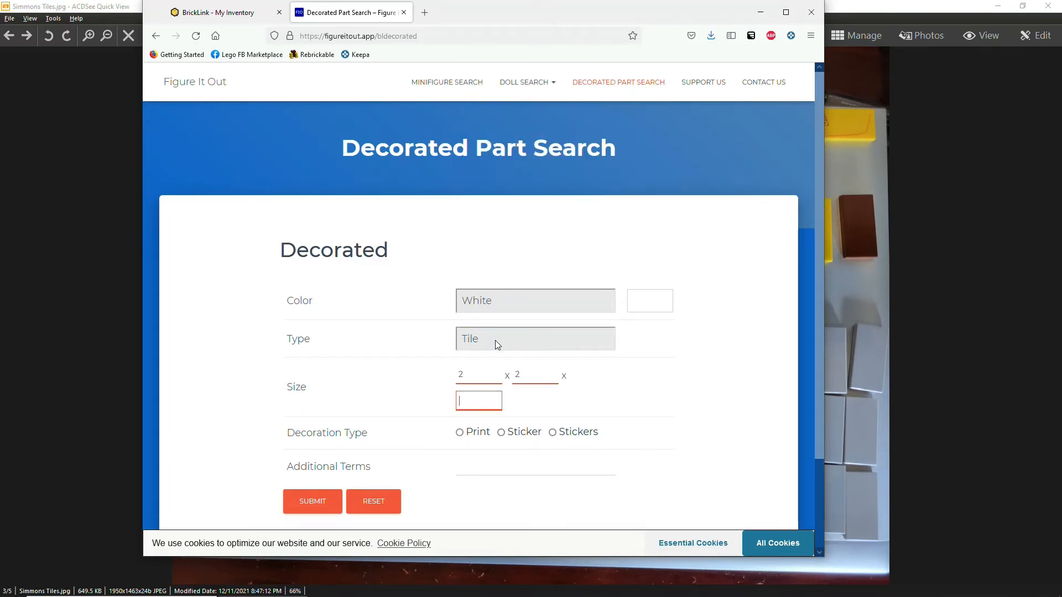
Choose Print decoration, add the term 'news', and submit the search.
{"action": "left_click", "coordinate": [460, 433]}
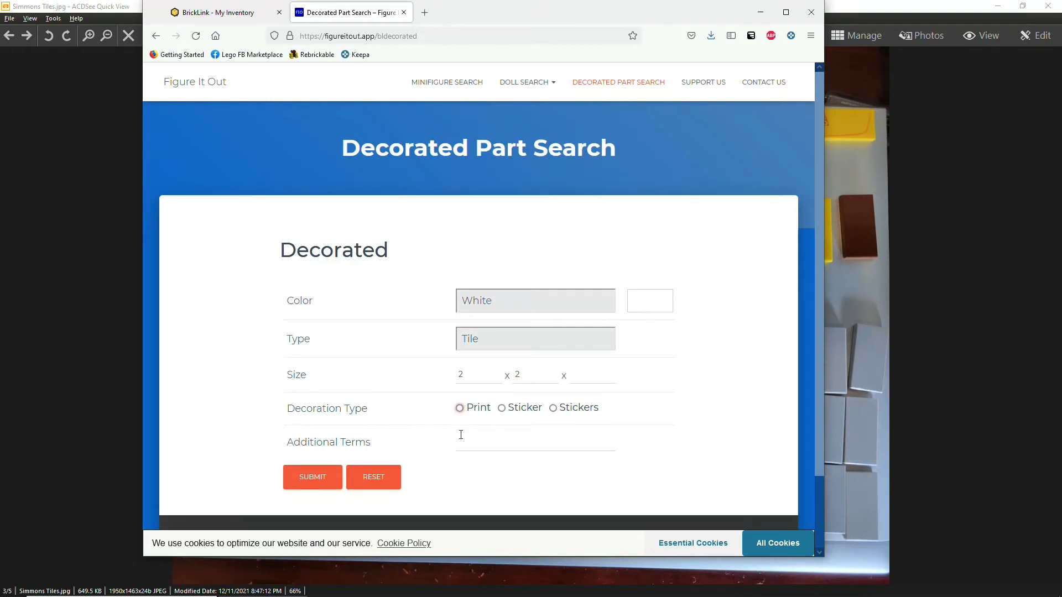
{"action": "left_click", "coordinate": [459, 407]}
{"action": "left_click", "coordinate": [482, 438]}
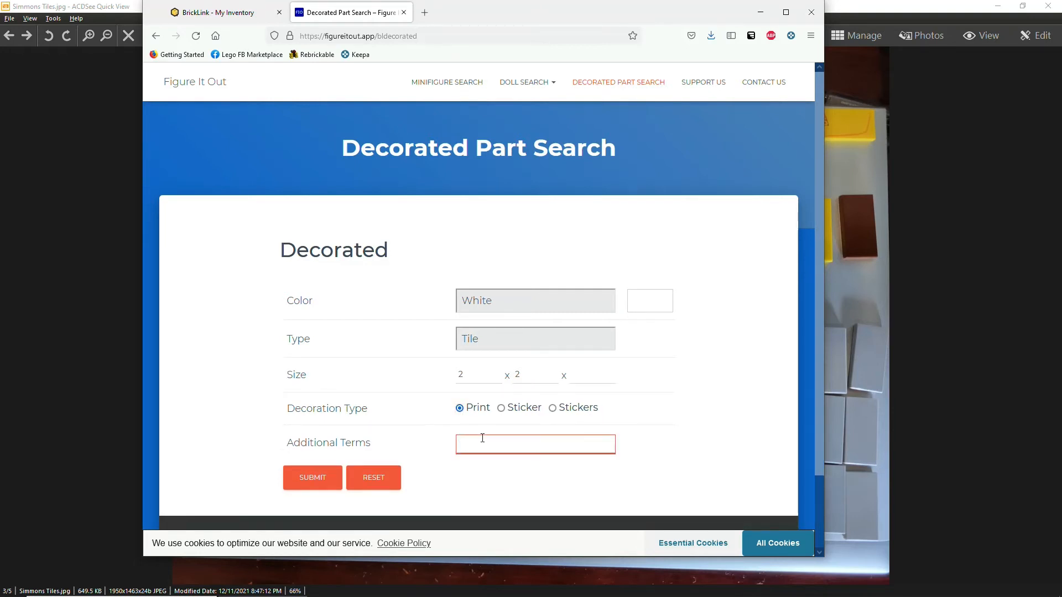
{"action": "type", "text": "news"}
{"action": "left_click", "coordinate": [323, 480]}
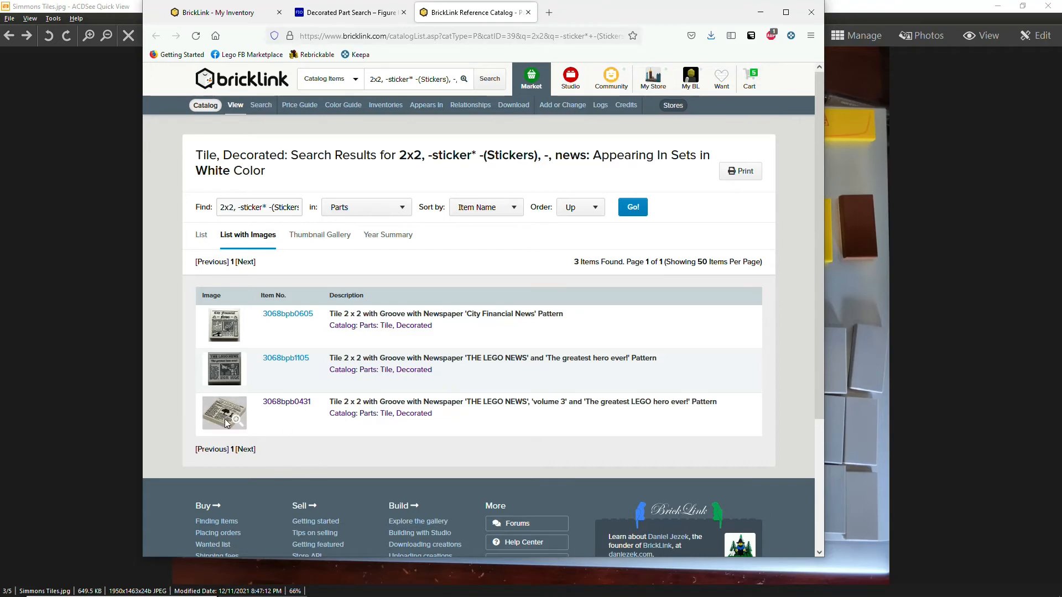
Open the 3068bpb0431 'THE LEGO NEWS' tile page and select its item number.
{"action": "left_click", "coordinate": [286, 408]}
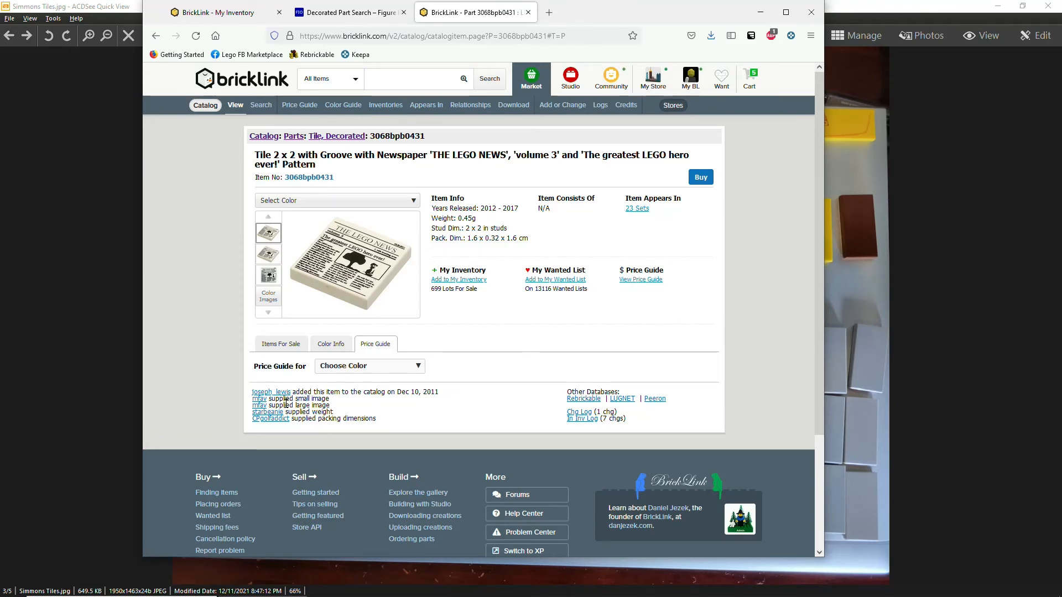
{"action": "double_click", "coordinate": [396, 137]}
{"action": "key", "text": "ctrl+c"}
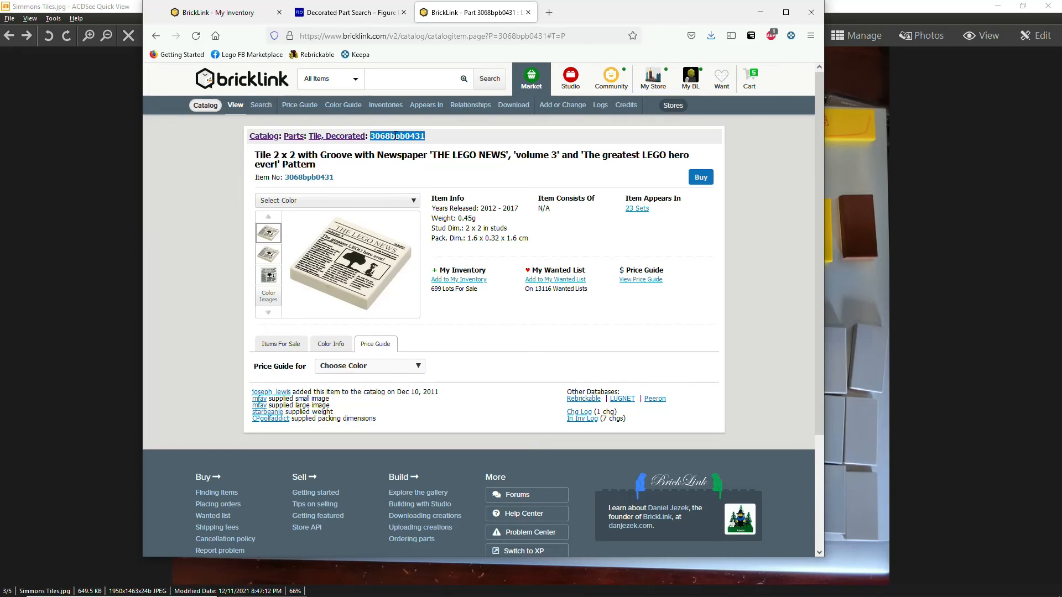
{"action": "key", "text": "alt+Tab"}
Paste item number 3068bpb0431 and pick the newspaper tile, including decorated parts.
{"action": "left_click", "coordinate": [460, 292]}
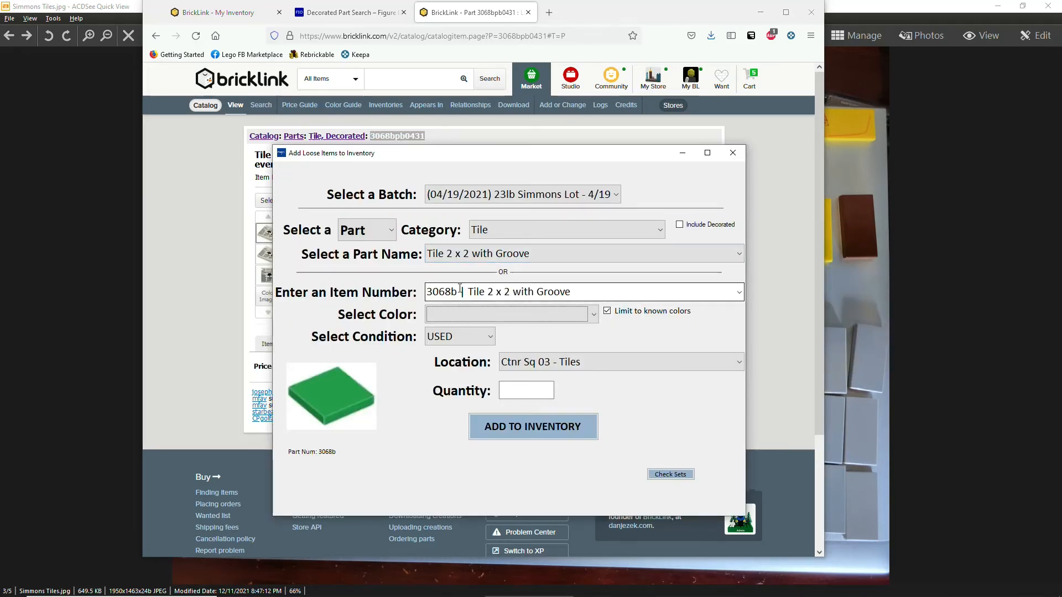
{"action": "key", "text": "ctrl+a"}
{"action": "right_click", "coordinate": [460, 288]}
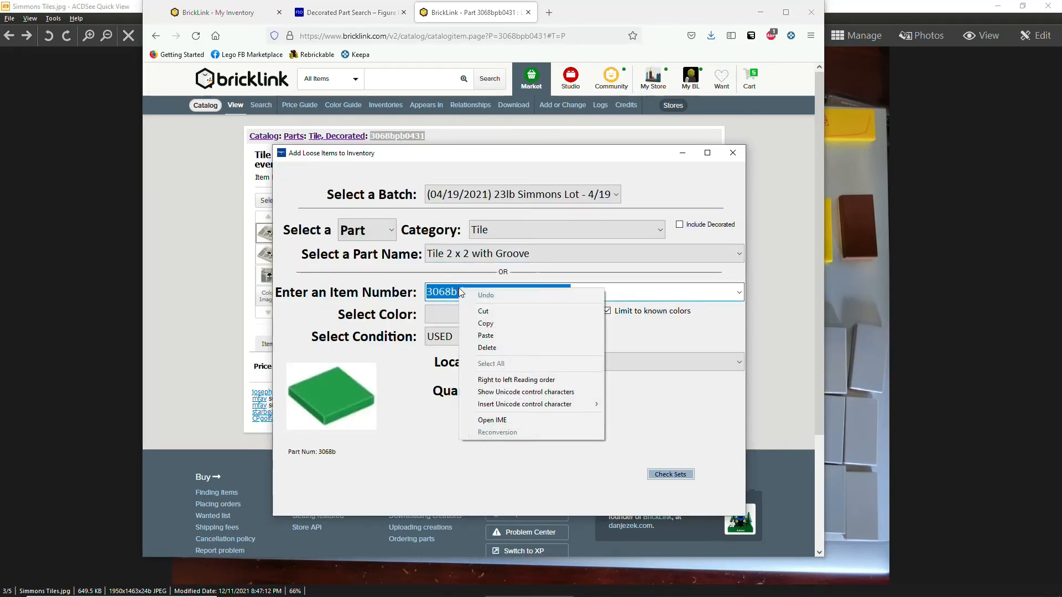
{"action": "left_click", "coordinate": [485, 335]}
{"action": "left_click", "coordinate": [482, 309]}
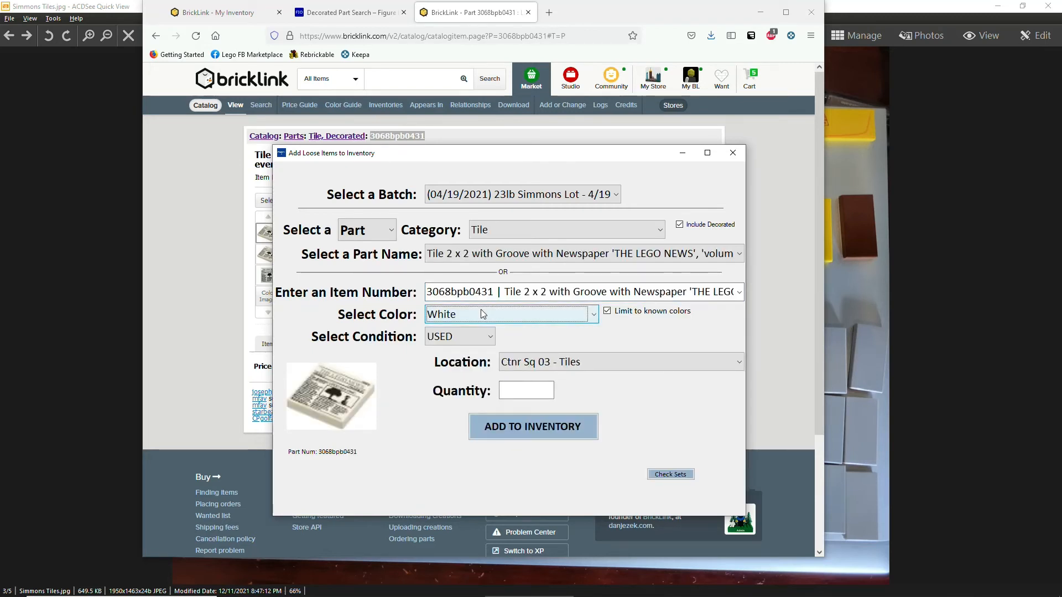
{"action": "left_click", "coordinate": [680, 224]}
Set colour White with Limit to known colors, quantity 1, and add it to inventory.
{"action": "left_click", "coordinate": [607, 311]}
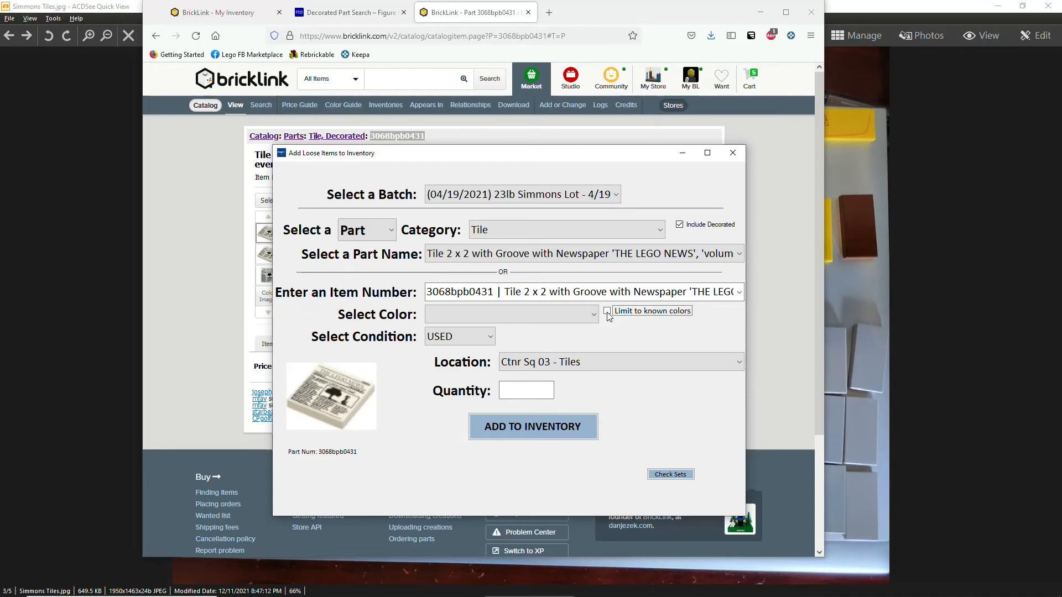
{"action": "left_click", "coordinate": [487, 315]}
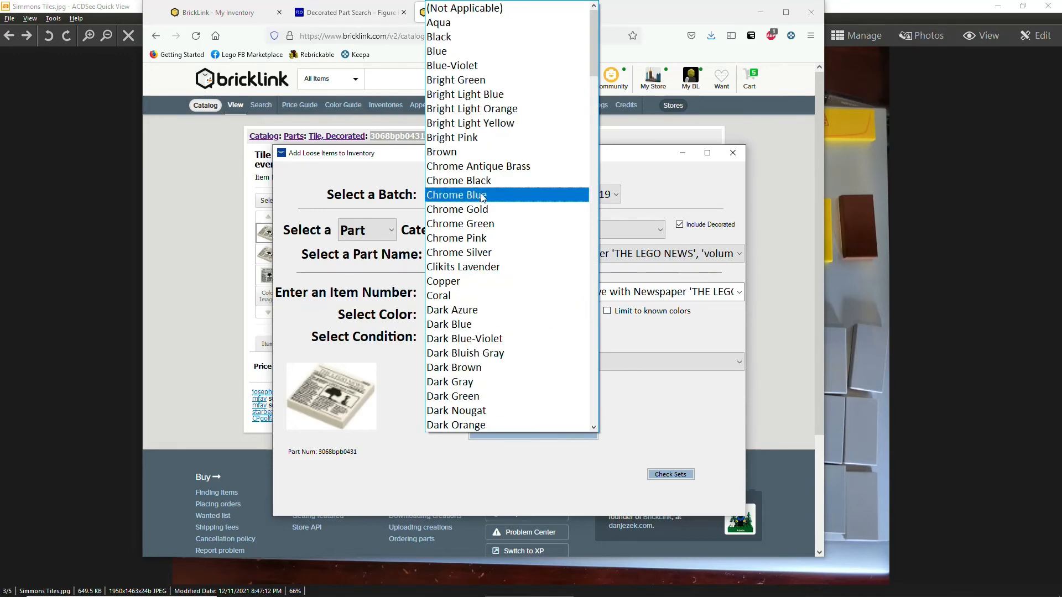
{"action": "left_click", "coordinate": [481, 167]}
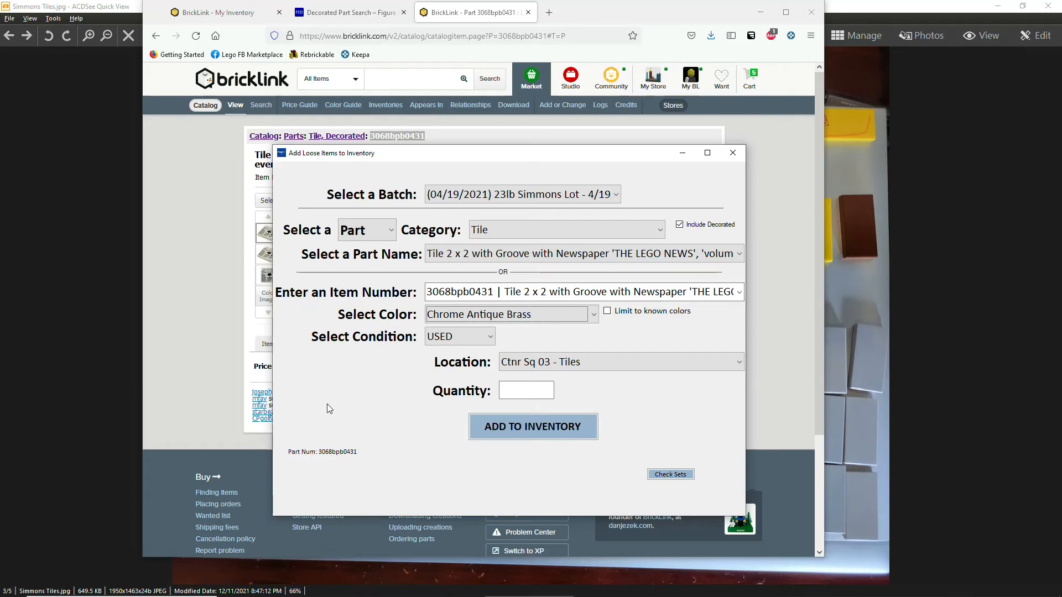
{"action": "left_click", "coordinate": [592, 314]}
{"action": "left_click", "coordinate": [602, 320]}
{"action": "left_click", "coordinate": [607, 310]}
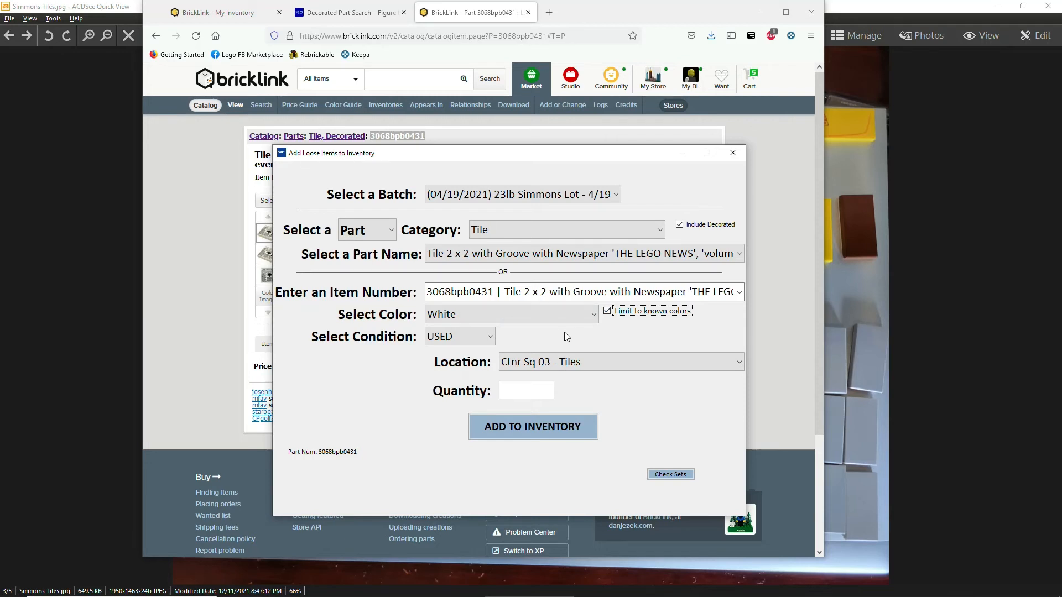
{"action": "left_click", "coordinate": [521, 395]}
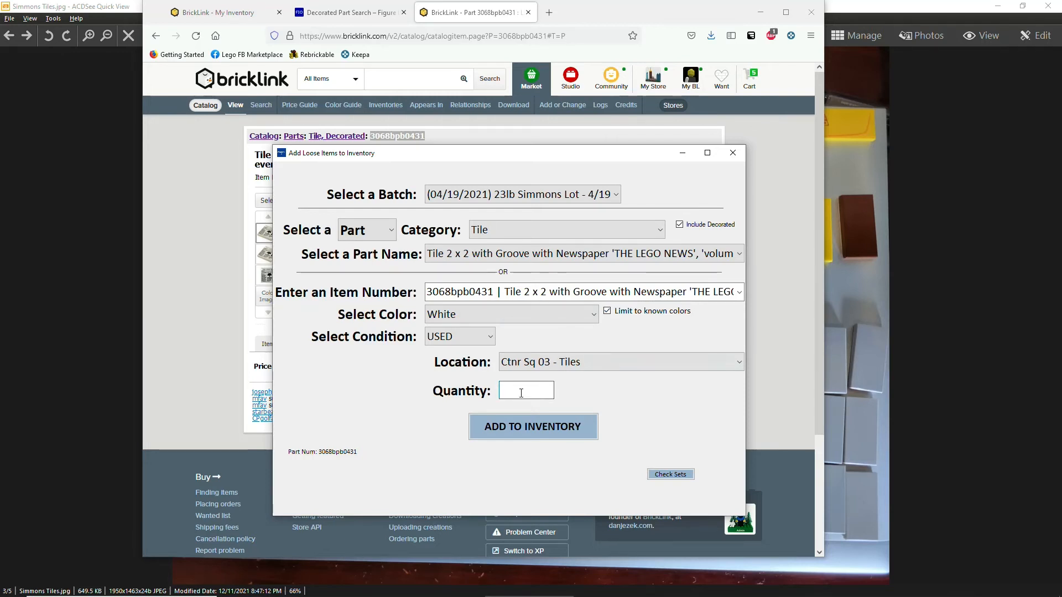
{"action": "type", "text": "1"}
{"action": "left_click", "coordinate": [515, 423]}
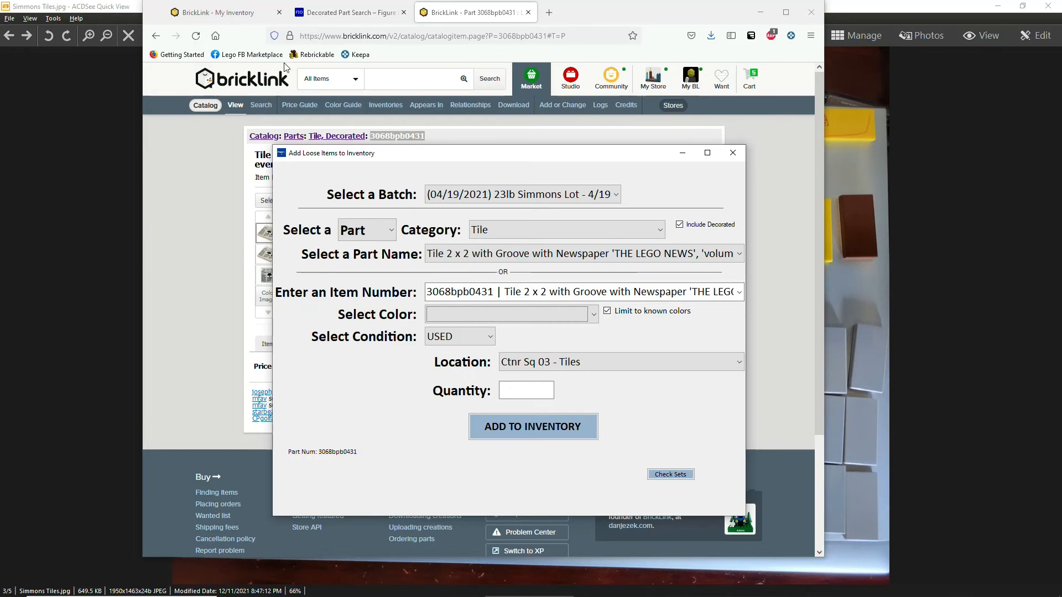
{"action": "left_click", "coordinate": [214, 208]}
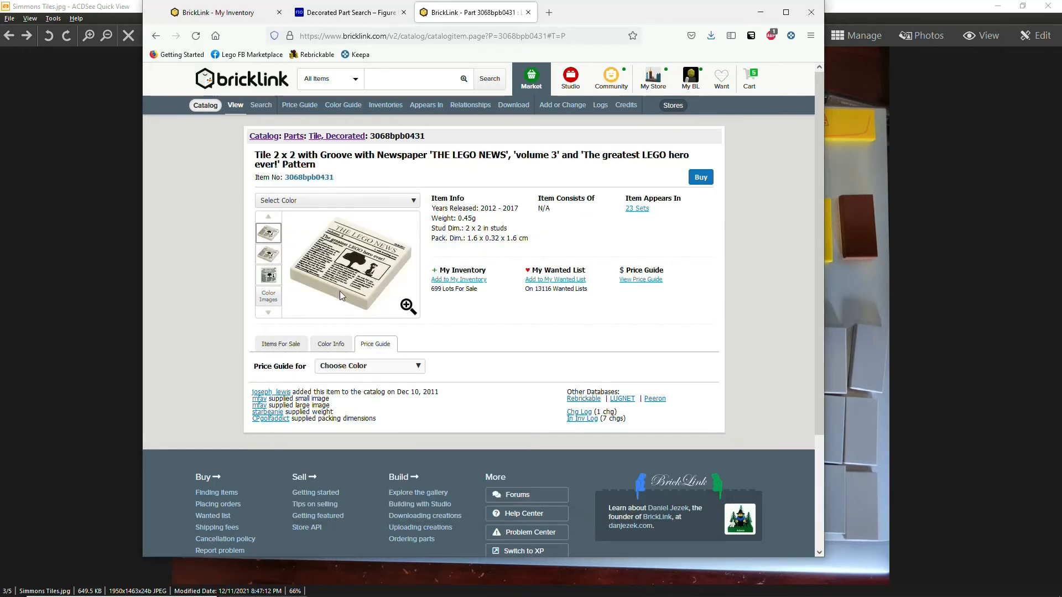
Start a BrickLink store listing for 3068bpb0431 with colour White.
{"action": "left_click", "coordinate": [464, 280]}
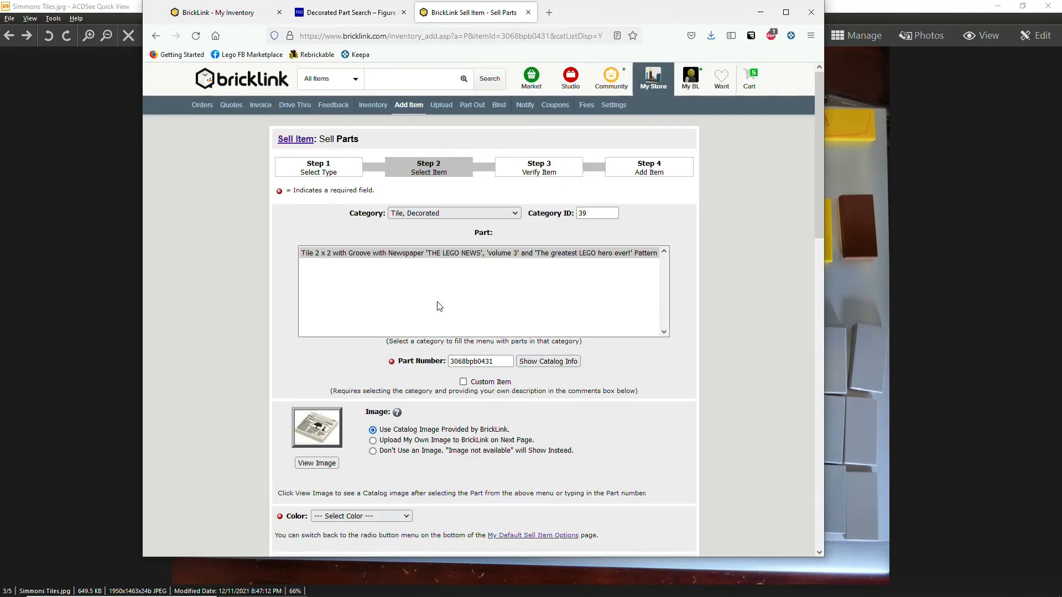
{"action": "scroll", "coordinate": [398, 350], "scroll_direction": "down", "scroll_amount": 2}
{"action": "scroll", "coordinate": [398, 349], "scroll_direction": "down", "scroll_amount": 4}
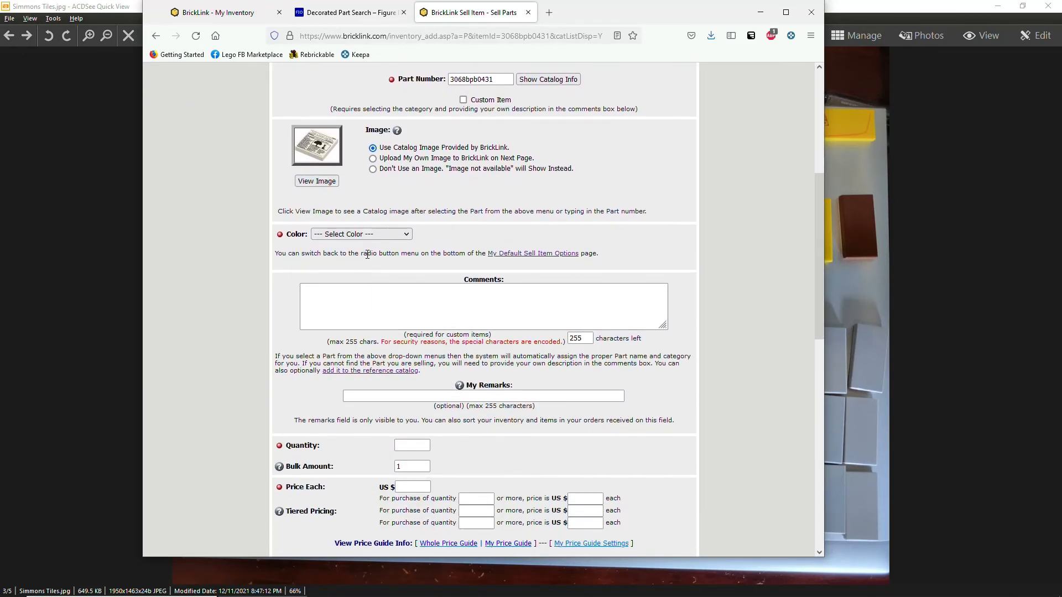
{"action": "left_click", "coordinate": [343, 235]}
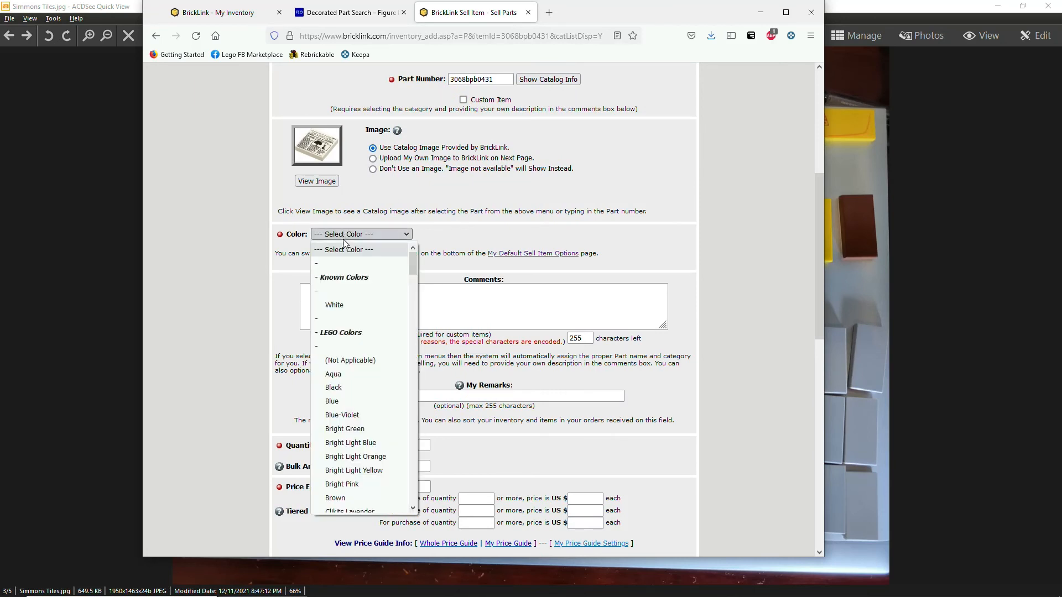
{"action": "left_click", "coordinate": [355, 306]}
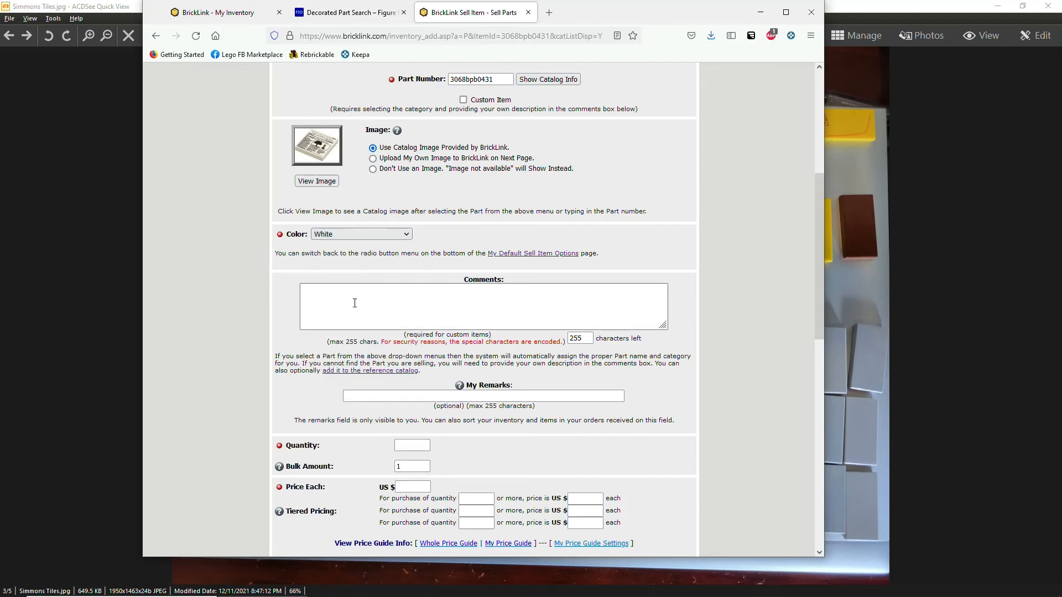
Enter 'Ctnr Sq 03 - Tiles' as the private My Remarks location.
{"action": "left_click", "coordinate": [392, 300]}
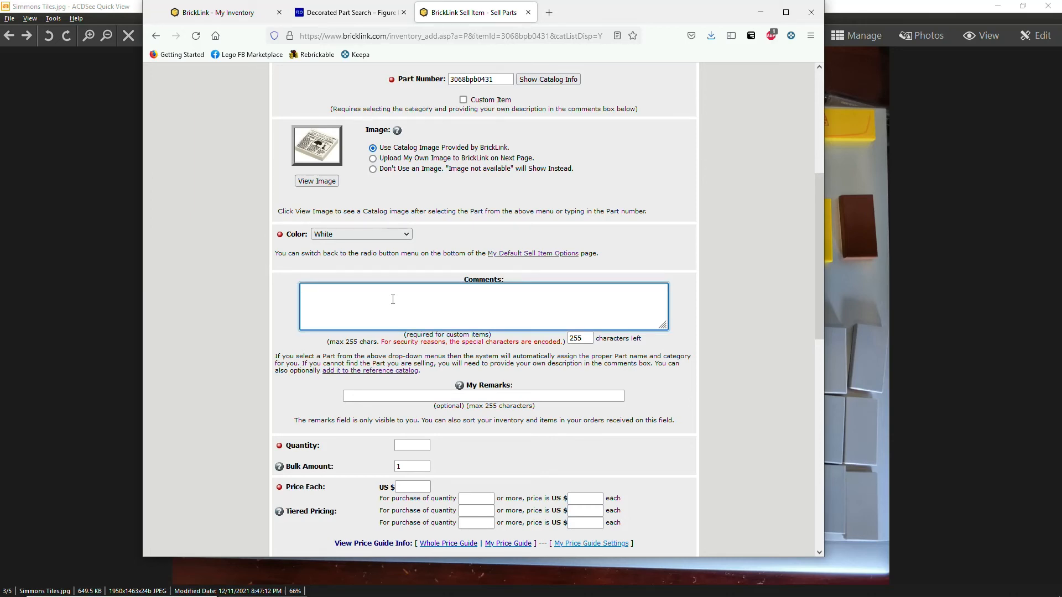
{"action": "scroll", "coordinate": [389, 290], "scroll_direction": "down", "scroll_amount": 3}
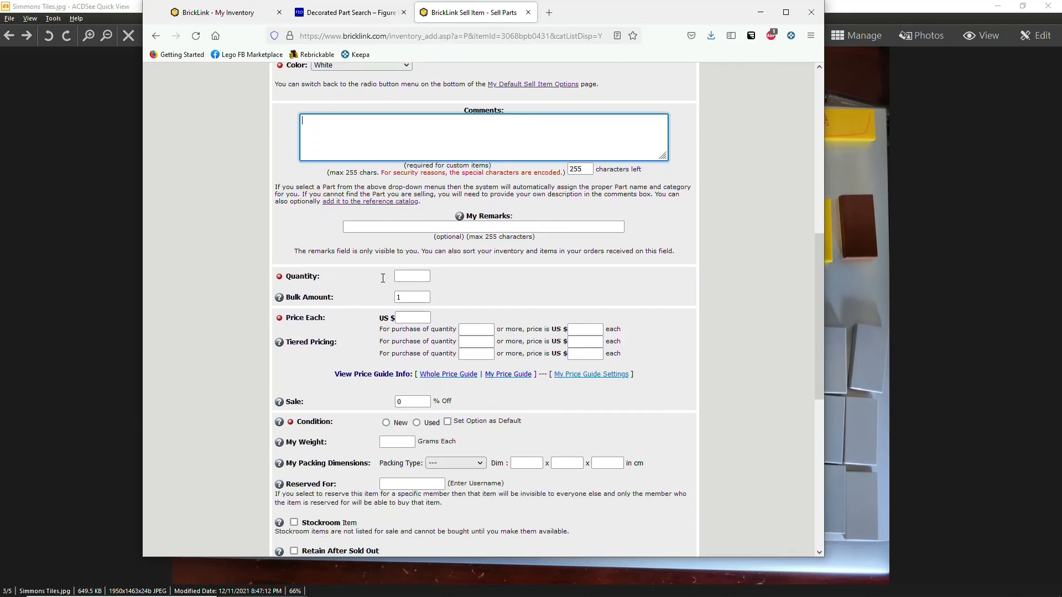
{"action": "left_click", "coordinate": [368, 226]}
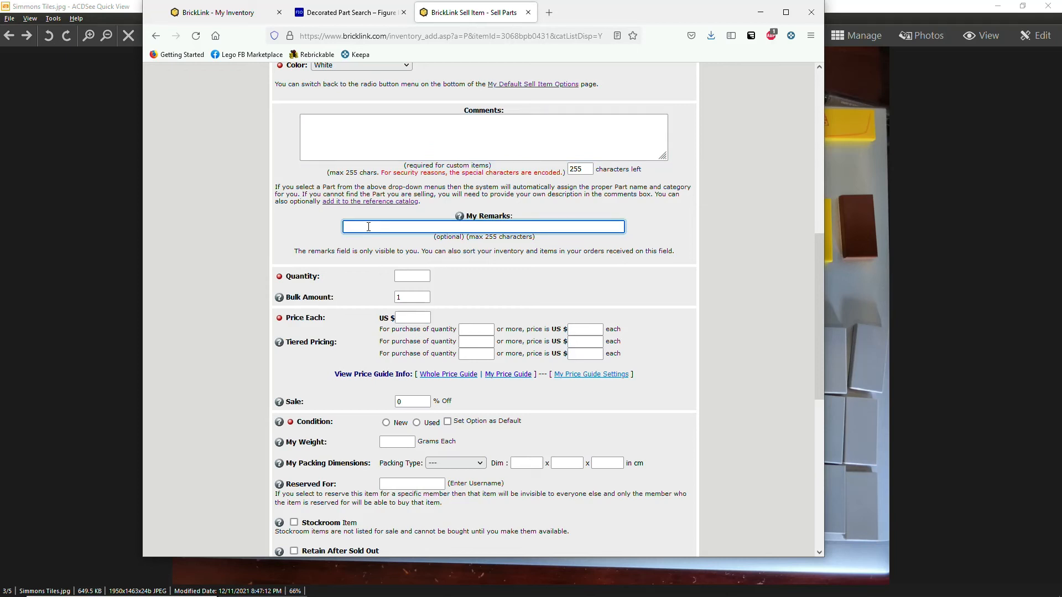
{"action": "type", "text": "Ct"}
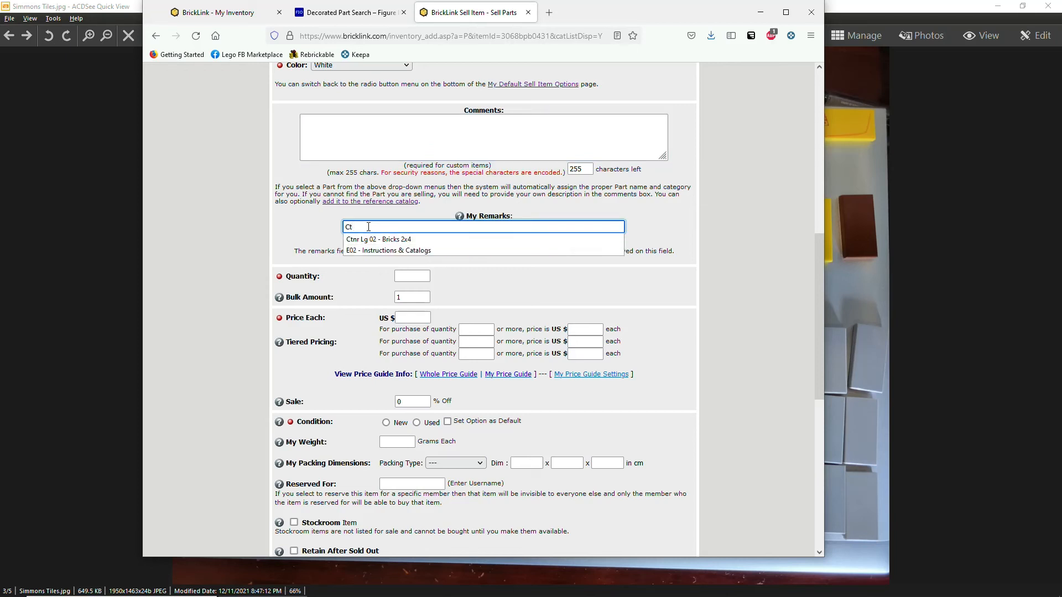
{"action": "type", "text": "nr Sq 03"}
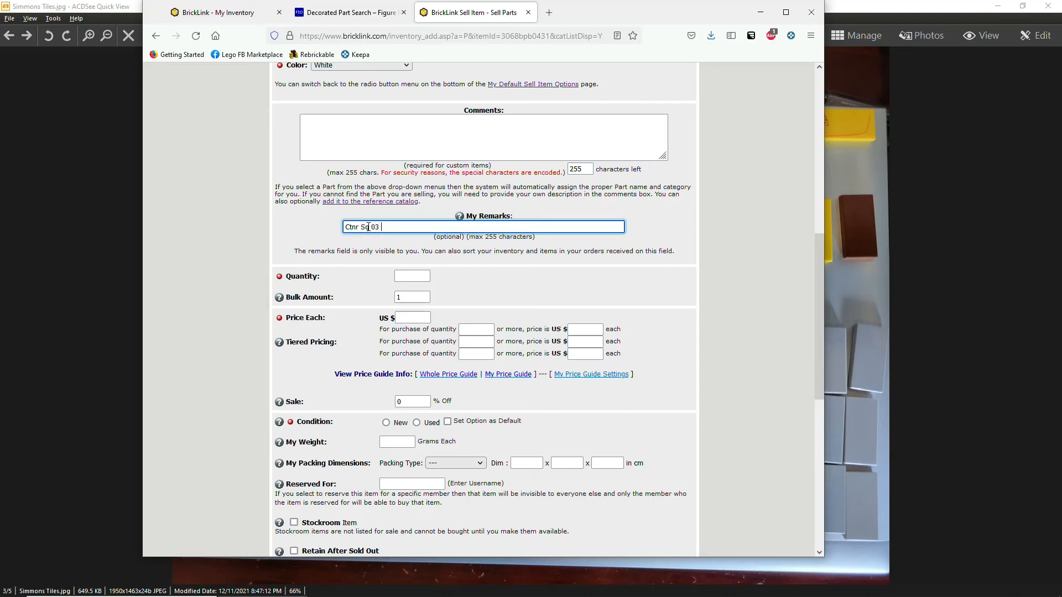
{"action": "type", "text": " - Tiles"}
{"action": "left_click", "coordinate": [413, 276]}
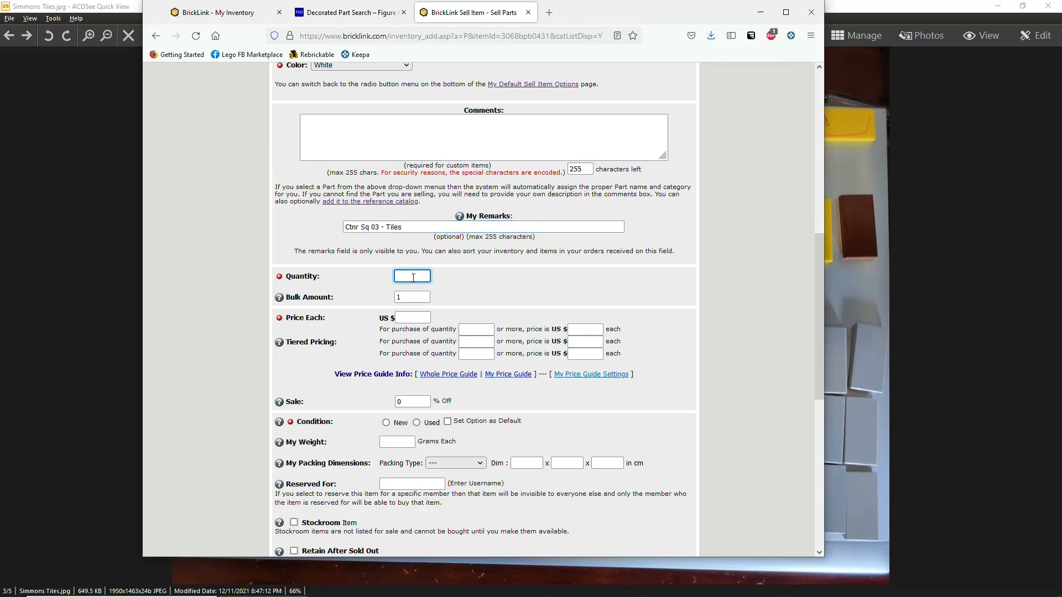
Enter quantity 1, price each .298 from the price guide's used average, and condition Used.
{"action": "type", "text": "1"}
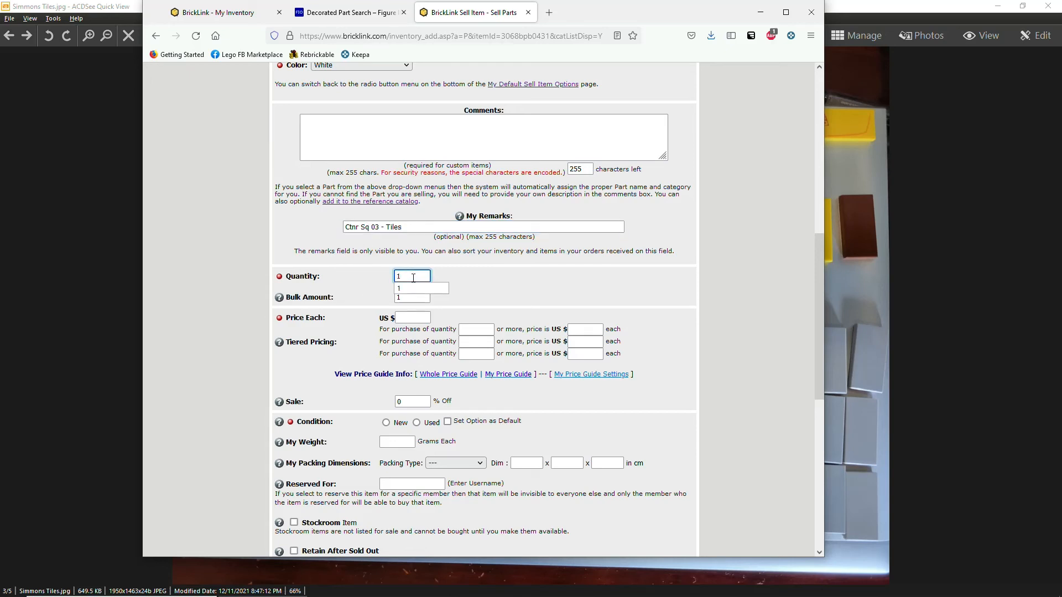
{"action": "left_click", "coordinate": [419, 320]}
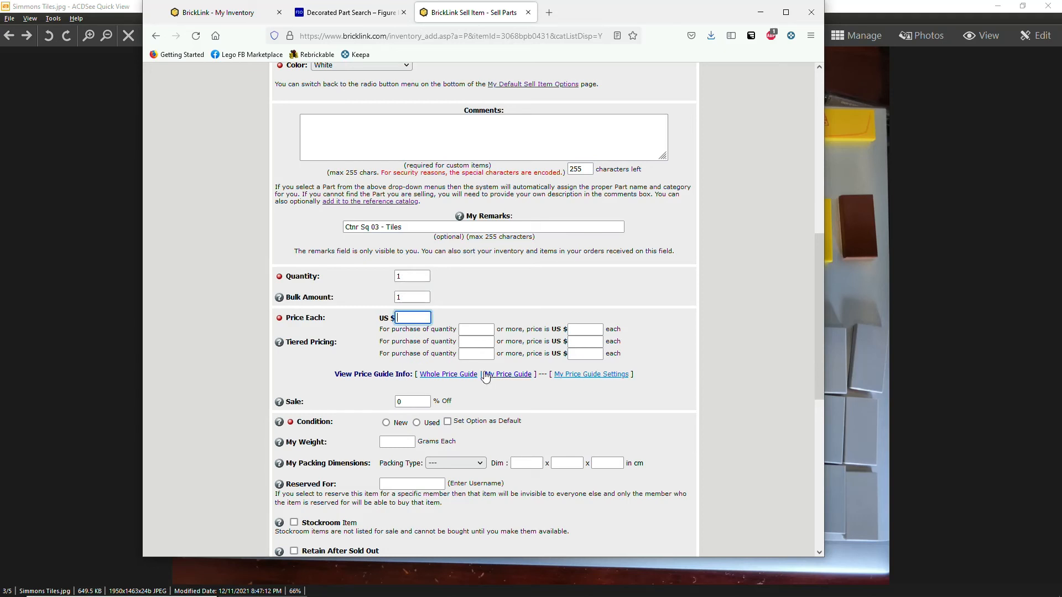
{"action": "left_click", "coordinate": [454, 375]}
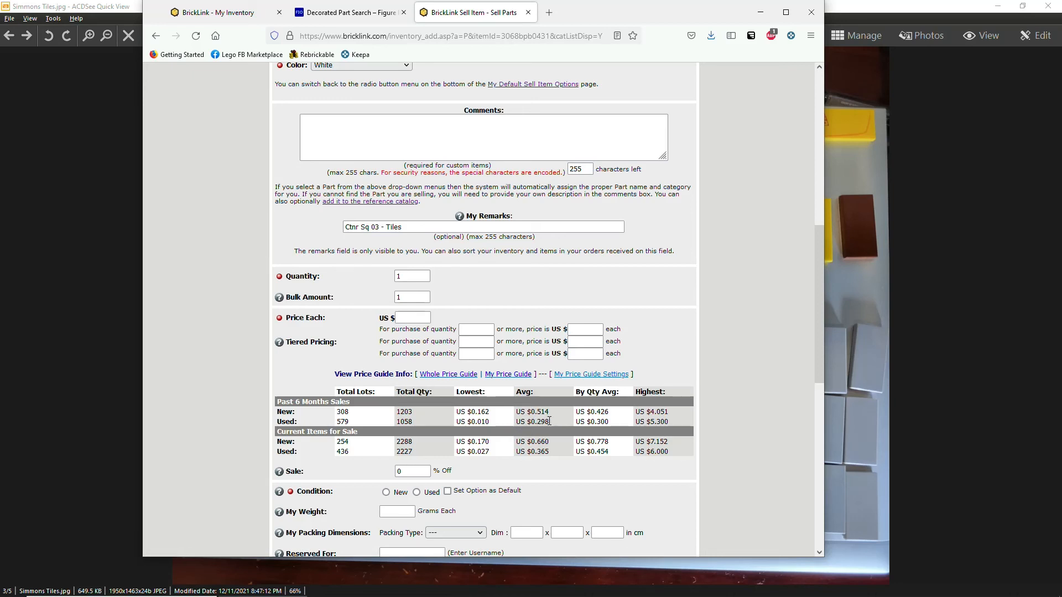
{"action": "left_click_drag", "start_coordinate": [549, 421], "coordinate": [529, 423]}
{"action": "left_click", "coordinate": [418, 319]}
{"action": "type", "text": ".298"}
{"action": "scroll", "coordinate": [443, 365], "scroll_direction": "down", "scroll_amount": 2}
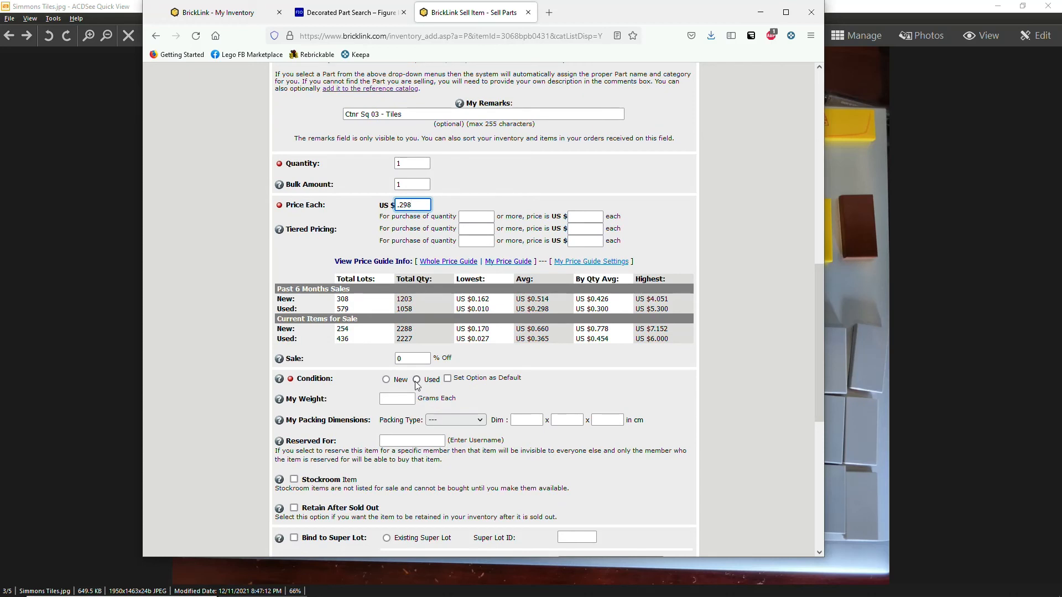
{"action": "left_click", "coordinate": [417, 380]}
{"action": "scroll", "coordinate": [420, 381], "scroll_direction": "down", "scroll_amount": 4}
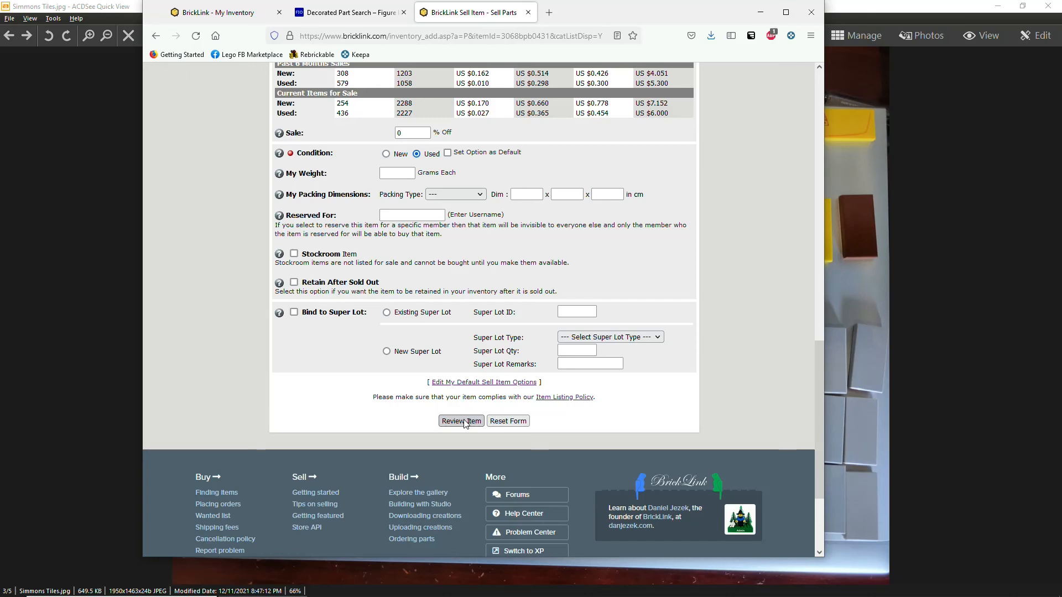
Review the listing, reaching Verify Item with a merge into the existing lot for quantity 2.
{"action": "left_click", "coordinate": [461, 422]}
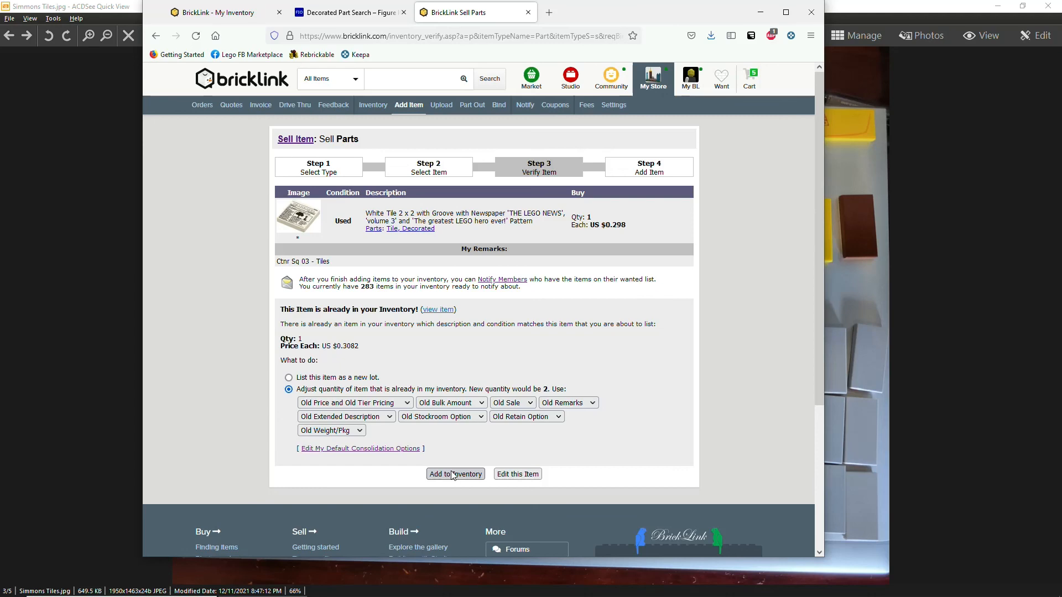
Return to BrickTrac's Add Loose Items form still holding 3068bpb0431 at Ctnr Sq 03 - Tiles.
{"action": "key", "text": "alt+Tab"}
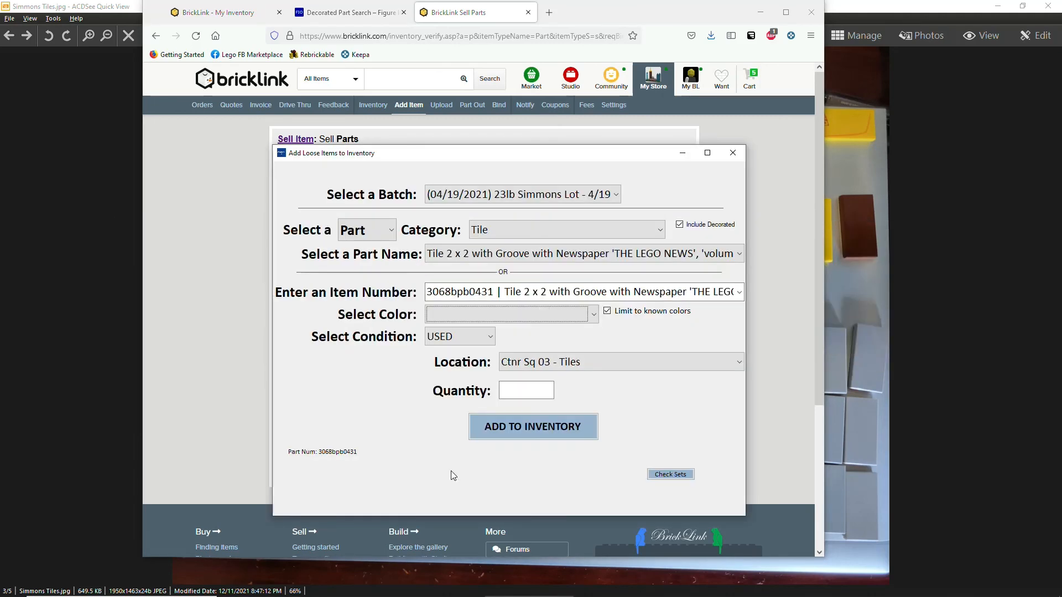